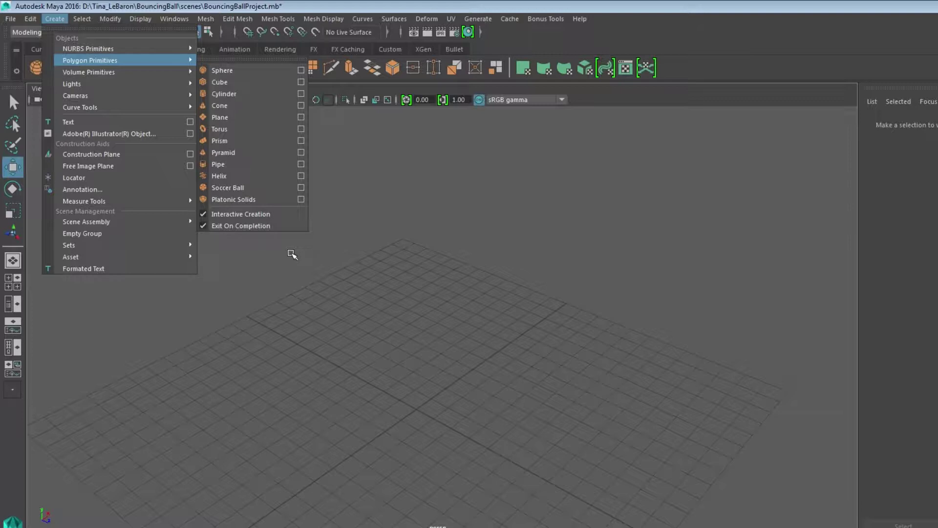
Try creating a default polygon plane at the origin with Interactive Creation turned off, and delete it.
{"action": "left_click", "coordinate": [272, 213]}
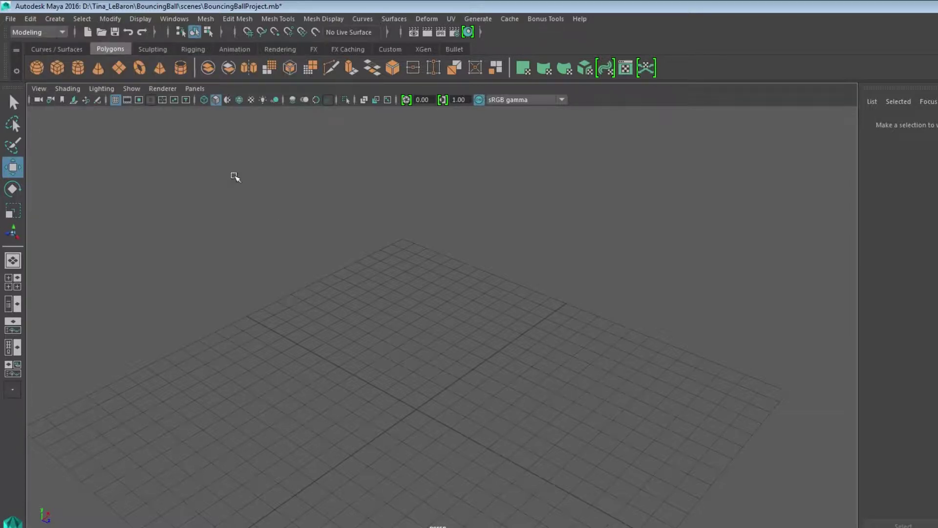
{"action": "left_click", "coordinate": [119, 67]}
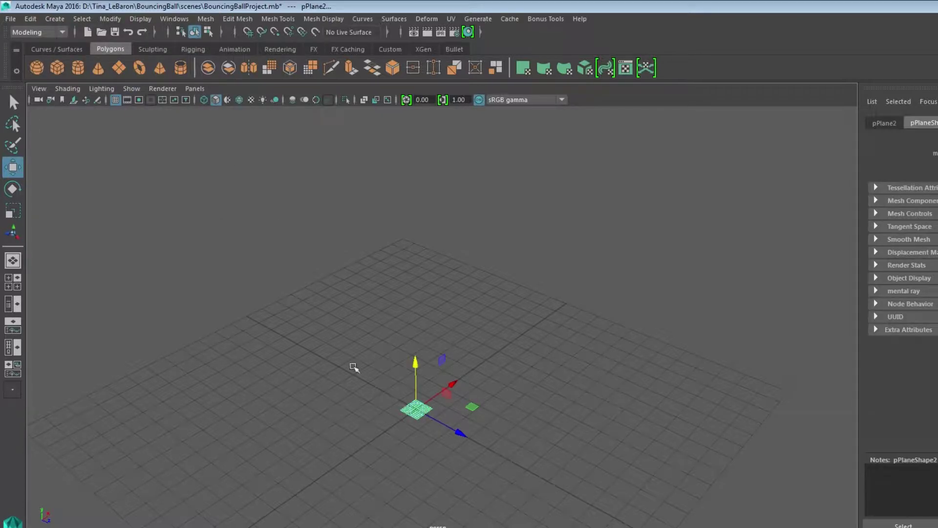
{"action": "key", "text": "Delete"}
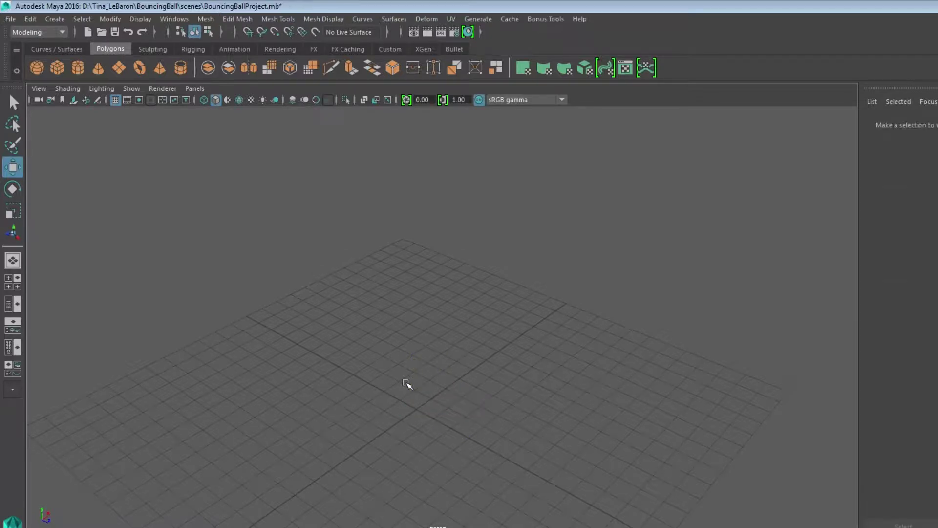
Turn Interactive Creation back on and draw a polygon plane slightly larger than the whole grid.
{"action": "mouse_move", "coordinate": [414, 397]}
{"action": "left_mouse_down", "text": "alt"}
{"action": "mouse_move", "coordinate": [423, 385]}
{"action": "mouse_move", "coordinate": [411, 404]}
{"action": "left_mouse_up", "text": "alt"}
{"action": "middle_click_drag", "start_coordinate": [411, 405], "coordinate": [432, 284], "text": "alt"}
{"action": "left_click", "coordinate": [69, 19]}
{"action": "mouse_move", "coordinate": [59, 18]}
{"action": "mouse_move", "coordinate": [78, 60]}
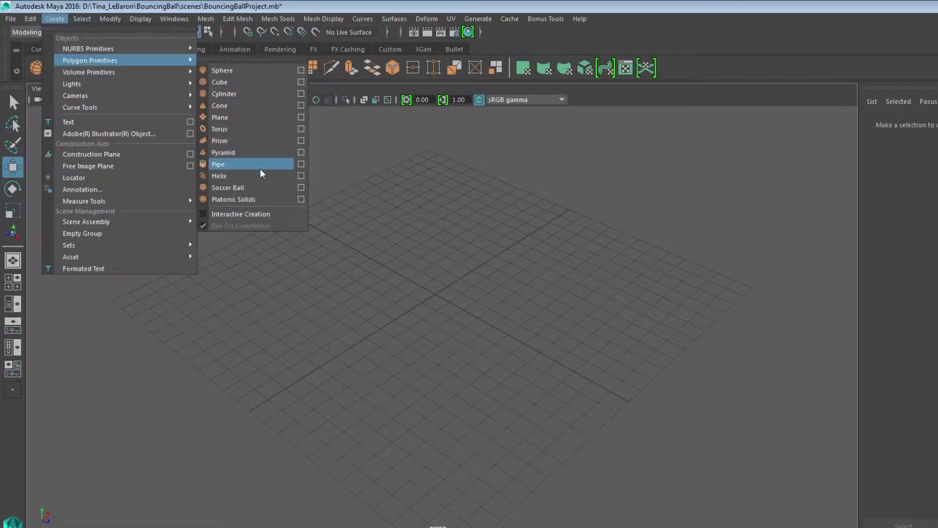
{"action": "left_click", "coordinate": [258, 214]}
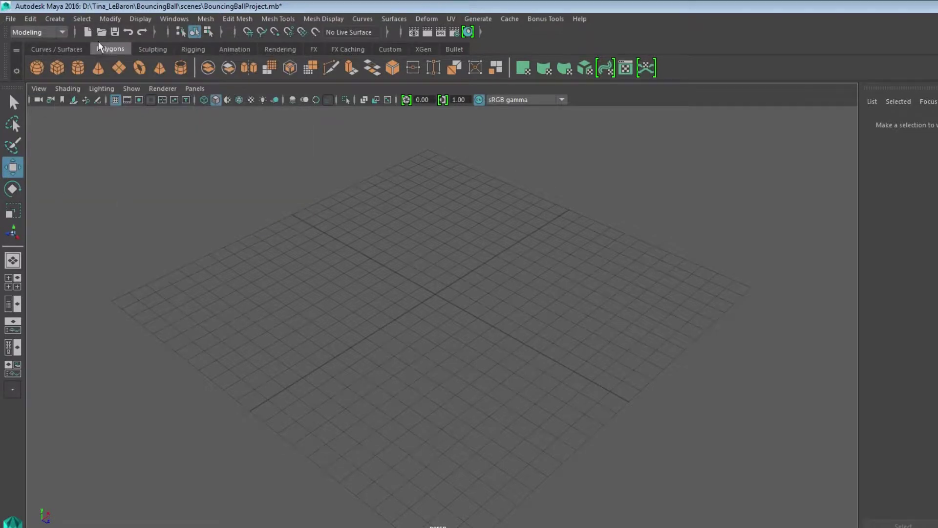
{"action": "left_click", "coordinate": [119, 68]}
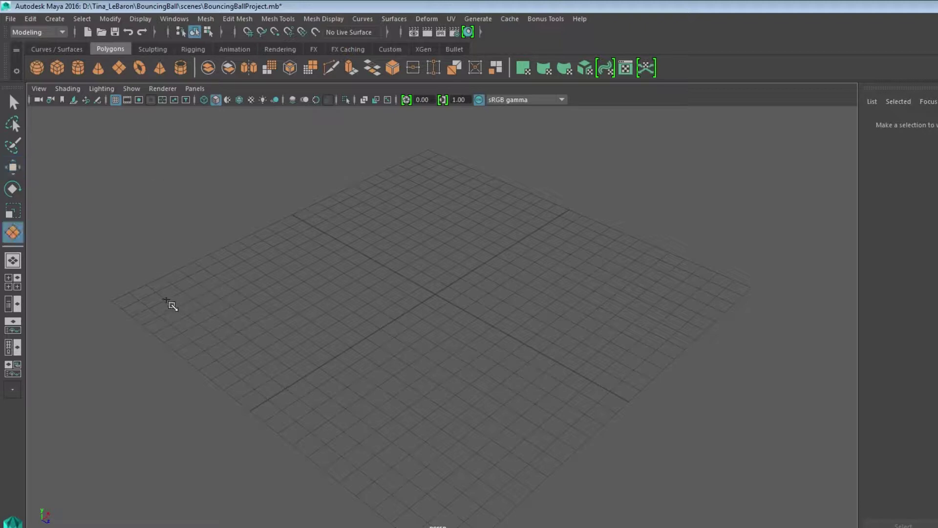
{"action": "left_click_drag", "start_coordinate": [70, 276], "coordinate": [813, 262]}
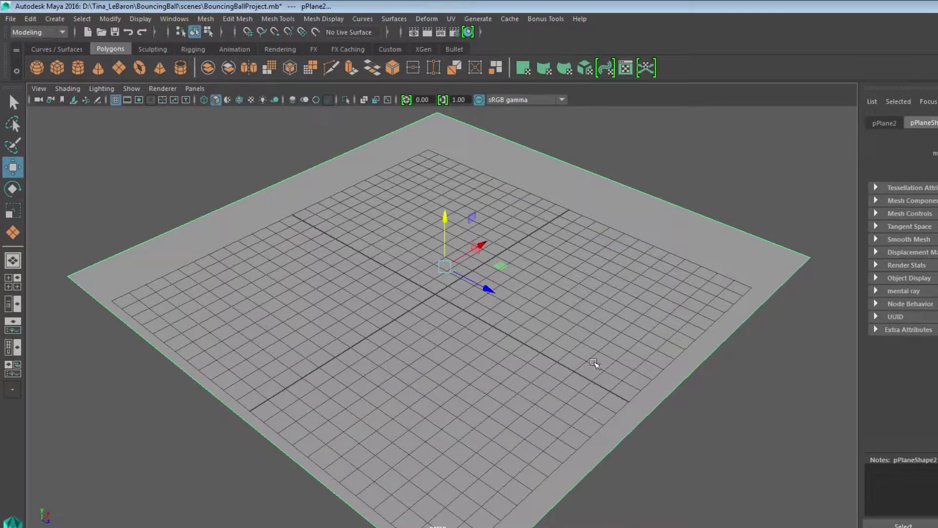
Create a small polygon sphere on the negative X half of the plane and raise it onto the surface.
{"action": "mouse_move", "coordinate": [595, 409]}
{"action": "left_mouse_down", "text": "alt"}
{"action": "mouse_move", "coordinate": [580, 350]}
{"action": "mouse_move", "coordinate": [553, 323]}
{"action": "mouse_move", "coordinate": [544, 266]}
{"action": "mouse_move", "coordinate": [542, 368]}
{"action": "mouse_move", "coordinate": [569, 327]}
{"action": "mouse_move", "coordinate": [566, 397]}
{"action": "mouse_move", "coordinate": [596, 410]}
{"action": "mouse_move", "coordinate": [542, 408]}
{"action": "mouse_move", "coordinate": [630, 379]}
{"action": "mouse_move", "coordinate": [588, 435]}
{"action": "mouse_move", "coordinate": [582, 400]}
{"action": "left_mouse_up", "text": "alt"}
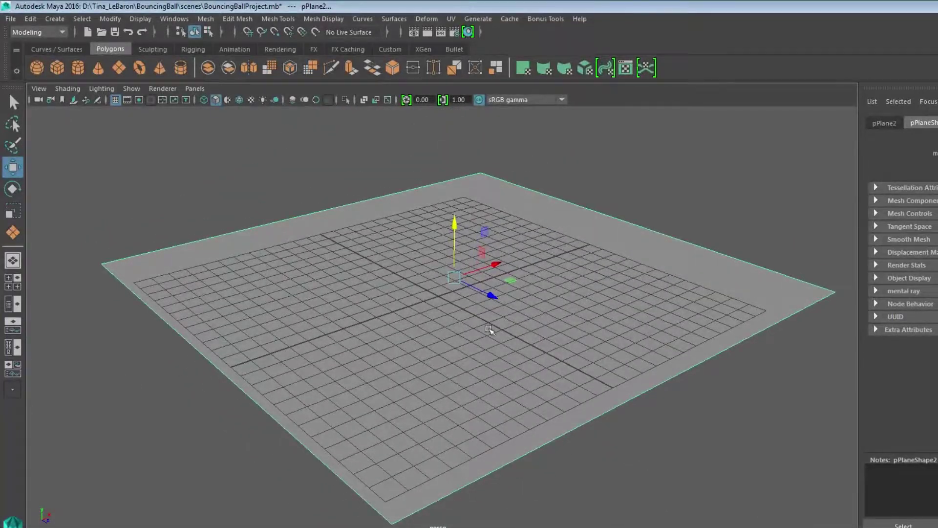
{"action": "left_click", "coordinate": [37, 65]}
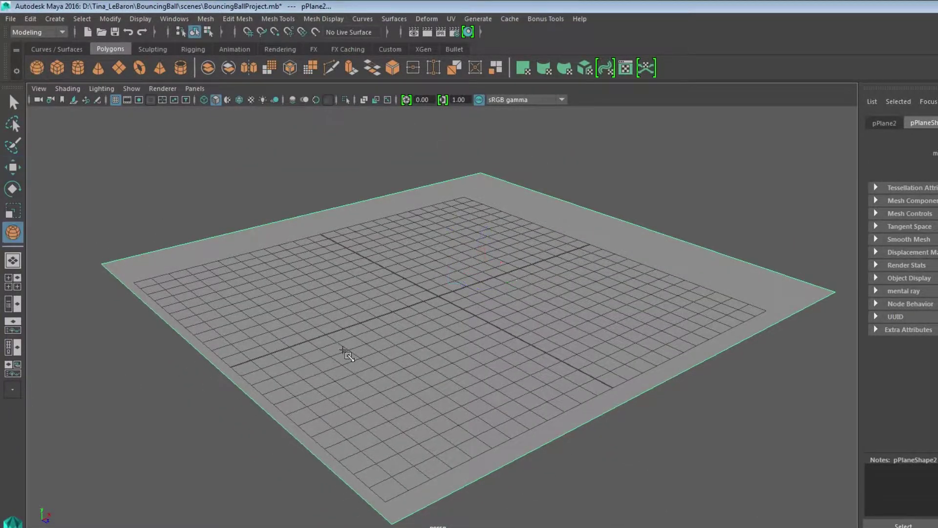
{"action": "left_click_drag", "start_coordinate": [321, 312], "coordinate": [322, 309]}
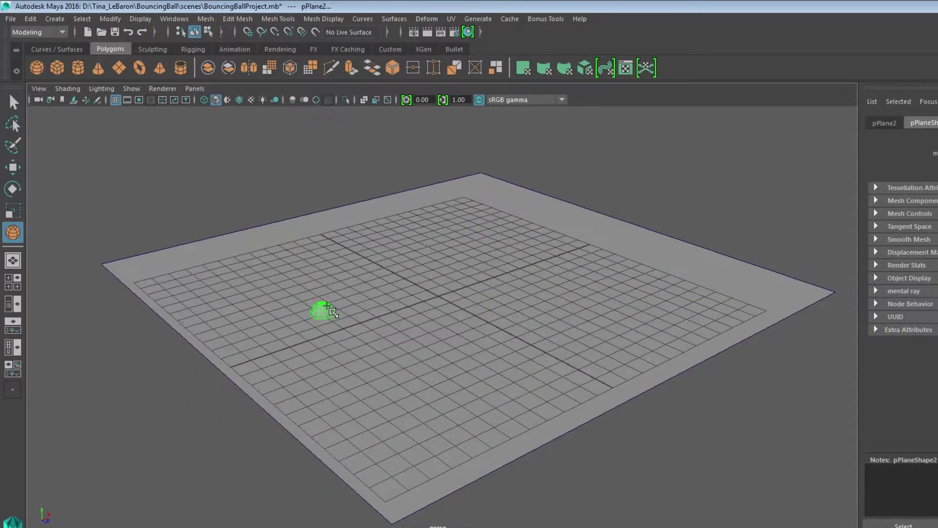
{"action": "key", "text": "w"}
{"action": "left_click_drag", "start_coordinate": [318, 261], "coordinate": [321, 254]}
{"action": "left_click_drag", "start_coordinate": [446, 360], "coordinate": [361, 313], "text": "alt"}
{"action": "left_click_drag", "start_coordinate": [331, 262], "coordinate": [331, 259]}
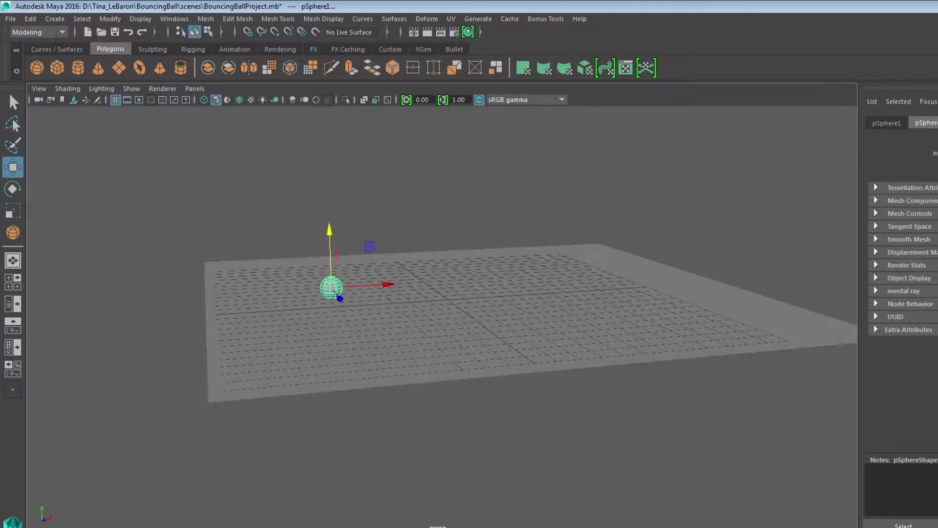
Examine the sphere's creation attributes, switching between the Attribute Editor and the Channel Box.
{"action": "left_click", "coordinate": [937, 123]}
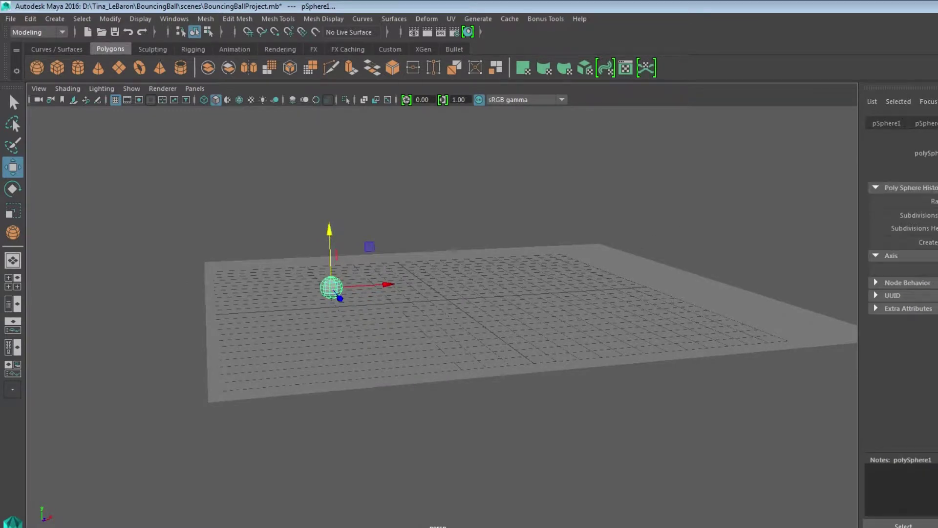
{"action": "key", "text": "ctrl+a"}
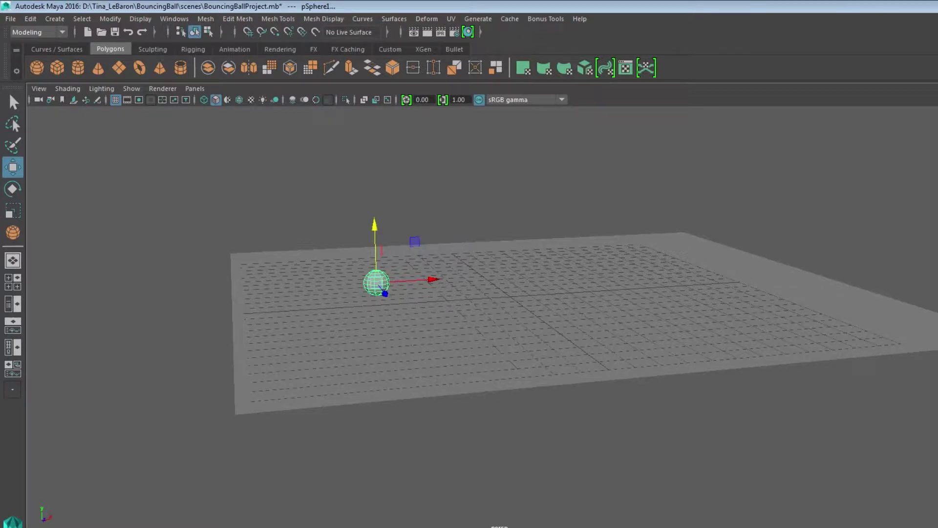
{"action": "mouse_move", "coordinate": [499, 526]}
{"action": "left_mouse_down", "text": "alt"}
{"action": "mouse_move", "coordinate": [564, 526]}
{"action": "mouse_move", "coordinate": [500, 526]}
{"action": "left_mouse_up", "text": "alt"}
{"action": "key", "text": "ctrl+a"}
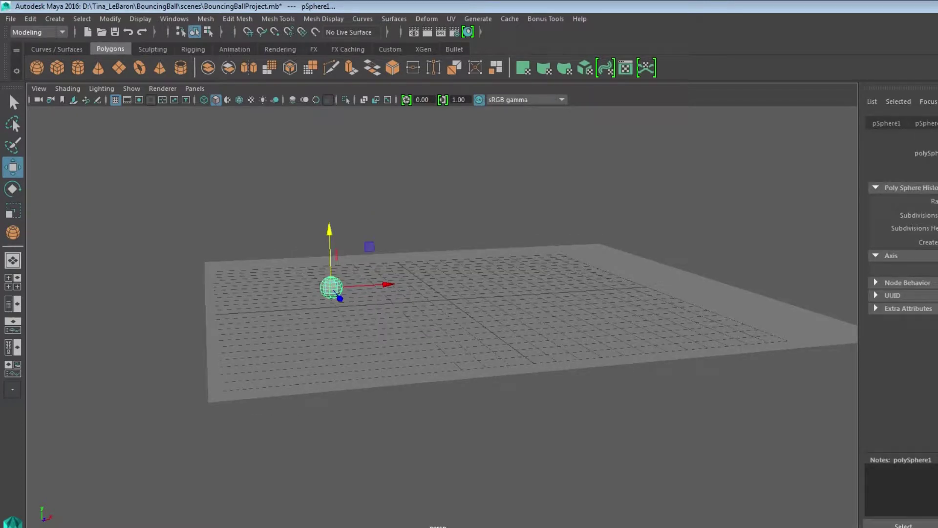
{"action": "key", "text": "ctrl+a"}
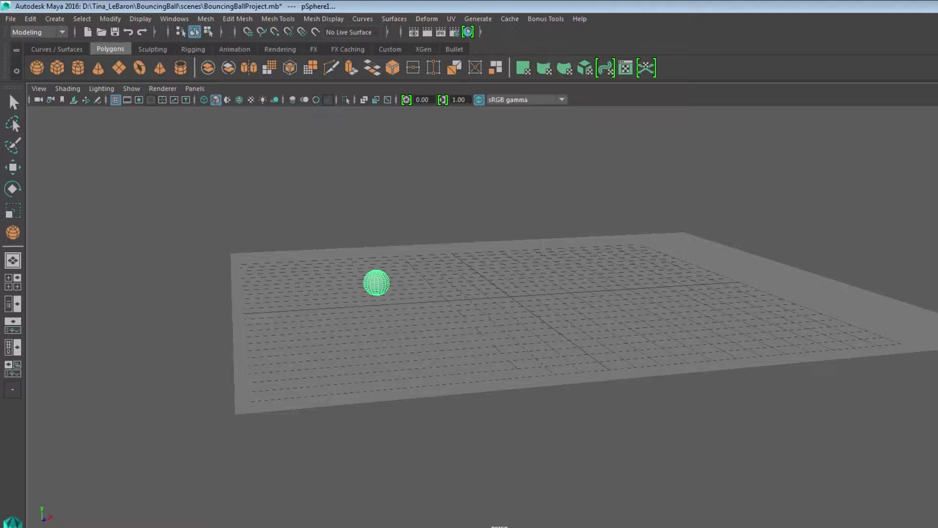
Create a small polygon torus near the plane's far corner and rotate it upright.
{"action": "left_click_drag", "start_coordinate": [442, 367], "coordinate": [458, 391], "text": "alt"}
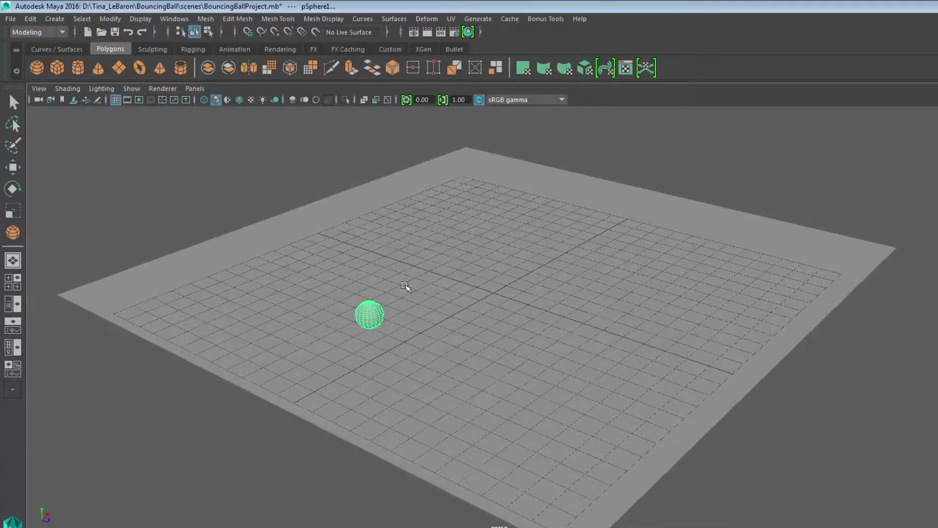
{"action": "left_click", "coordinate": [139, 67]}
{"action": "left_click_drag", "start_coordinate": [492, 199], "coordinate": [495, 195]}
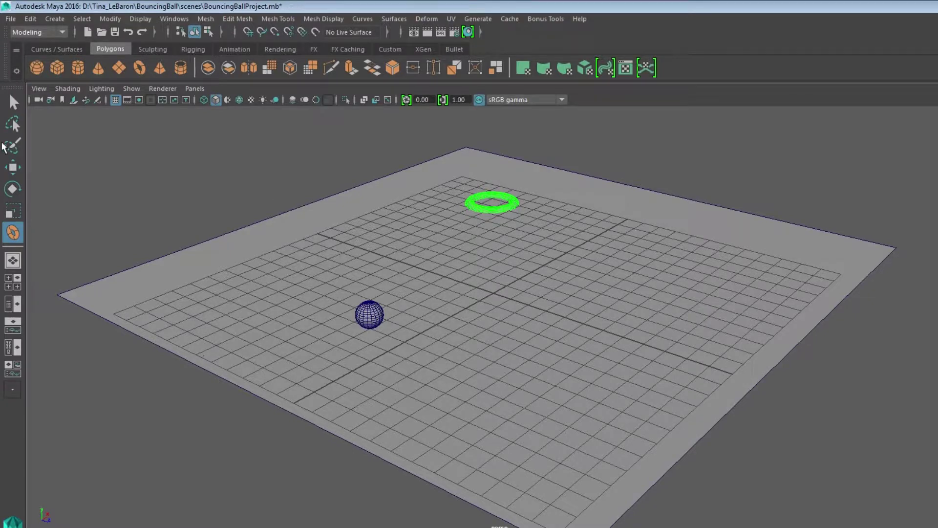
{"action": "left_click", "coordinate": [13, 189]}
{"action": "left_click_drag", "start_coordinate": [460, 209], "coordinate": [522, 123]}
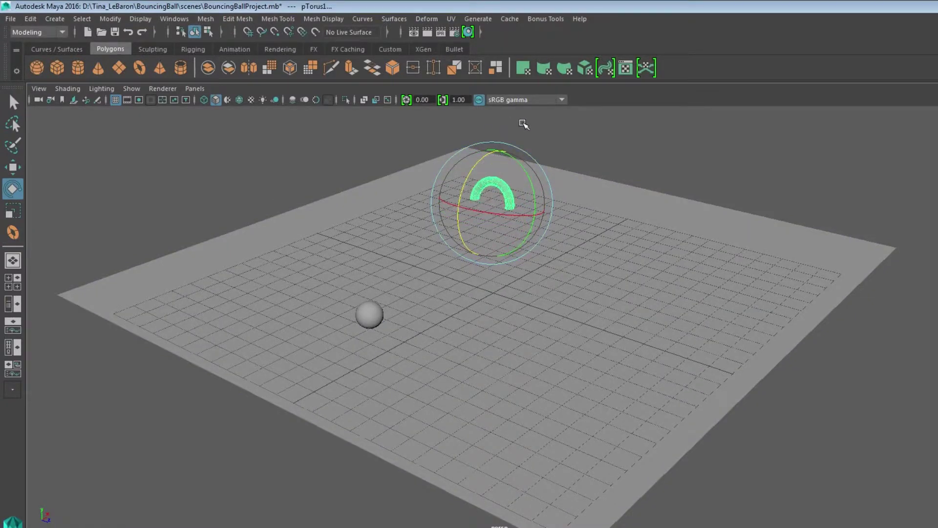
Move the upright torus along its own axes so it stands on the plane near the grid's edge.
{"action": "left_click", "coordinate": [11, 168]}
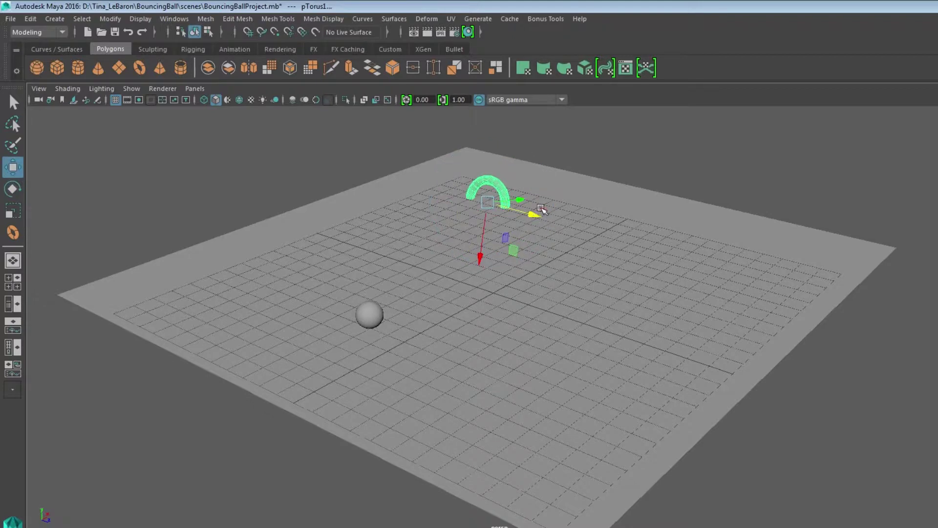
{"action": "left_click_drag", "start_coordinate": [609, 404], "coordinate": [505, 398], "text": "alt"}
{"action": "left_click_drag", "start_coordinate": [719, 327], "coordinate": [745, 305]}
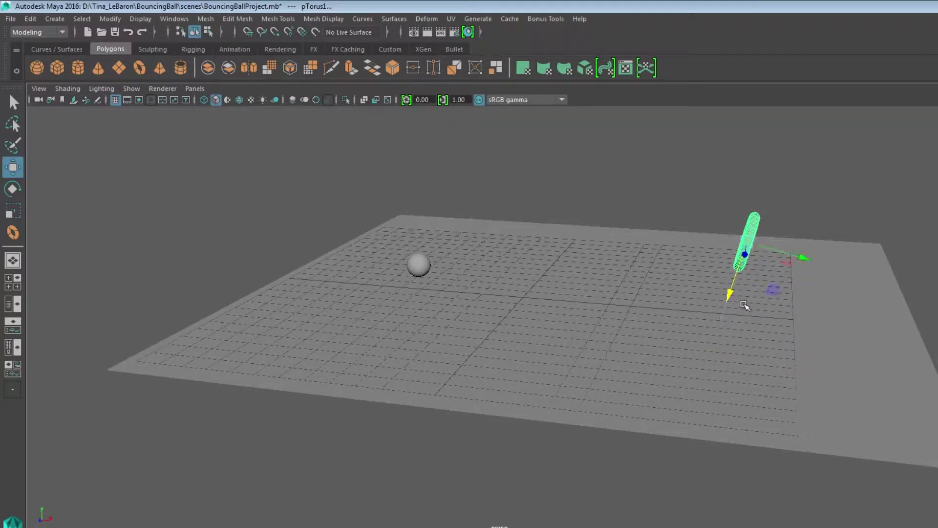
{"action": "mouse_move", "coordinate": [744, 270]}
{"action": "left_mouse_down"}
{"action": "mouse_move", "coordinate": [735, 351]}
{"action": "mouse_move", "coordinate": [744, 283]}
{"action": "left_mouse_up"}
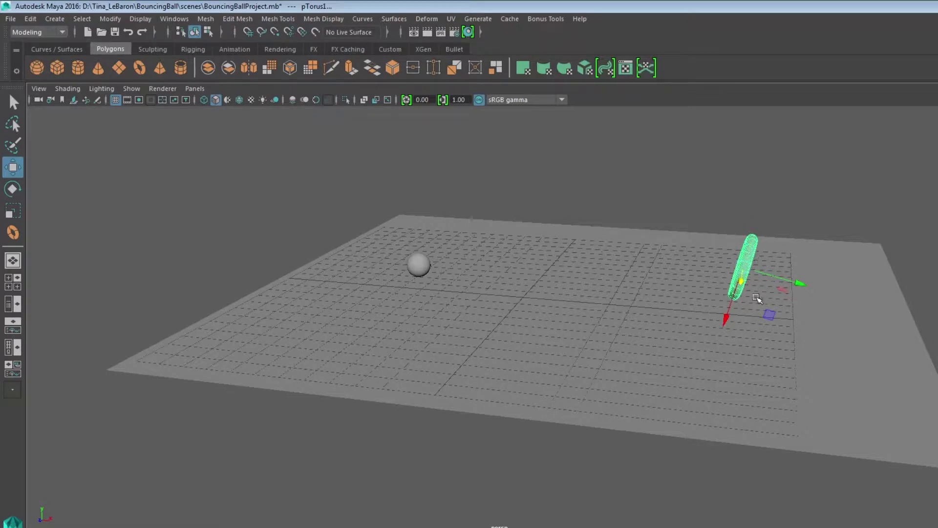
{"action": "left_click_drag", "start_coordinate": [728, 316], "coordinate": [734, 298]}
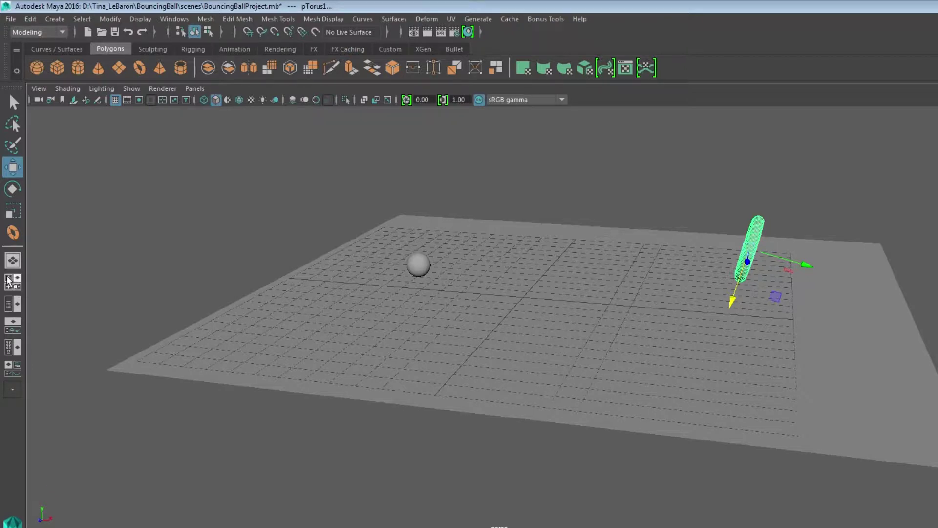
Switch to the four-view layout and shift the sphere slightly along the X axis toward the torus.
{"action": "left_click", "coordinate": [14, 286]}
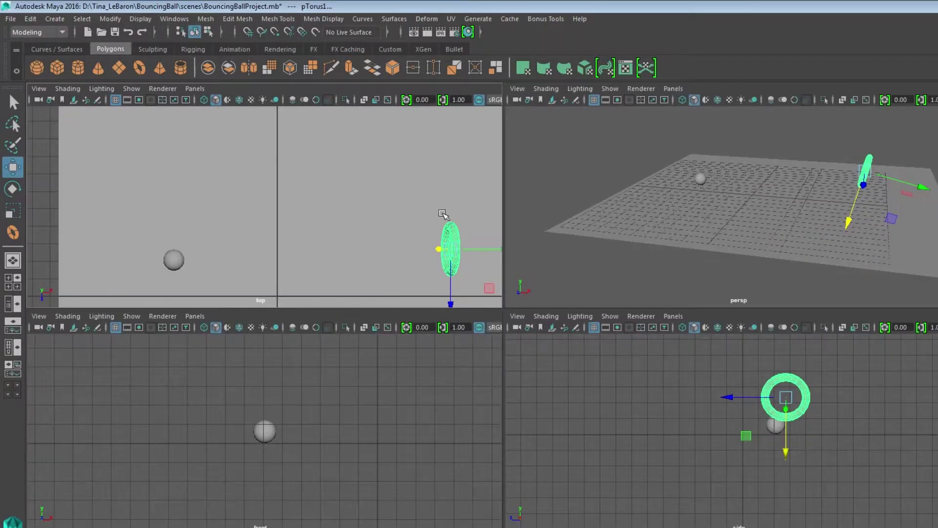
{"action": "left_click", "coordinate": [174, 259]}
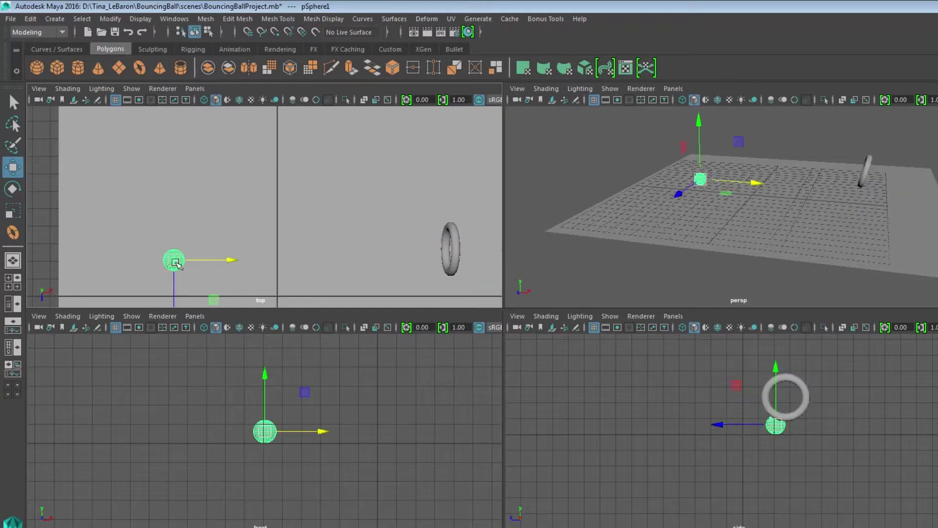
{"action": "left_click_drag", "start_coordinate": [232, 264], "coordinate": [251, 268]}
{"action": "left_click", "coordinate": [336, 418]}
{"action": "scroll", "coordinate": [344, 397], "scroll_direction": "down", "scroll_amount": 2}
{"action": "middle_click_drag", "start_coordinate": [464, 397], "coordinate": [393, 413], "text": "alt"}
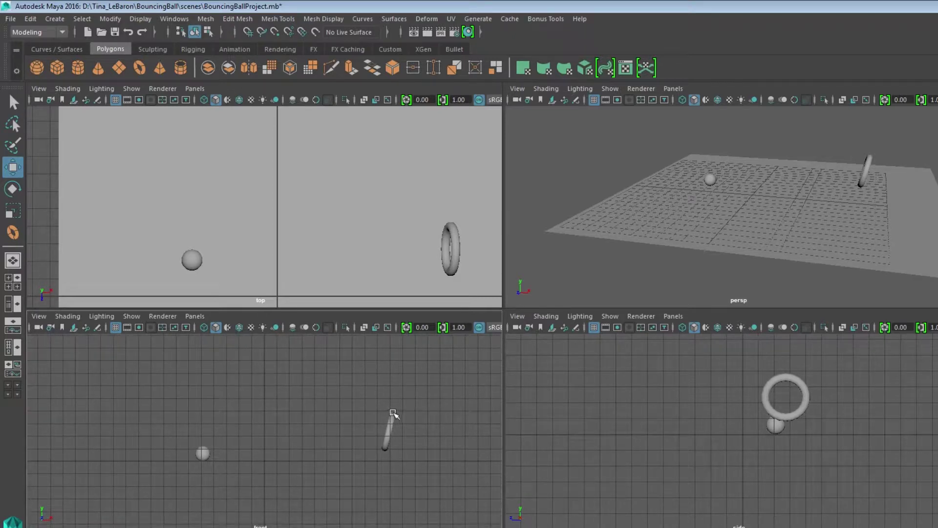
Delete the torus from the scene.
{"action": "left_click_drag", "start_coordinate": [855, 264], "coordinate": [746, 268], "text": "alt"}
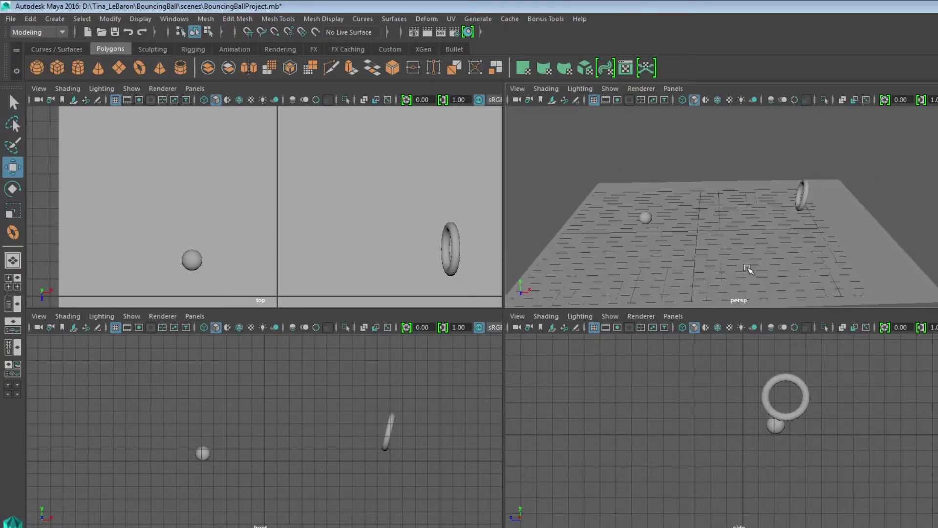
{"action": "left_click", "coordinate": [799, 209]}
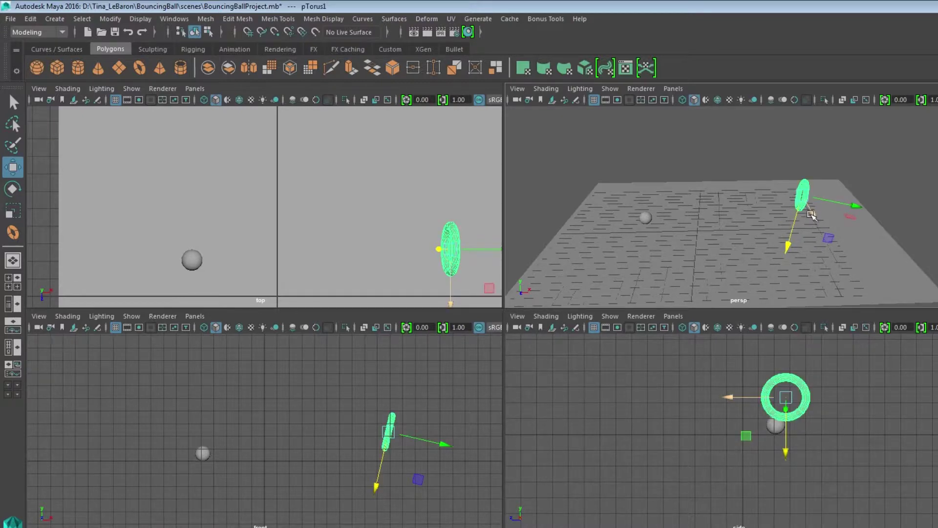
{"action": "key", "text": "Delete"}
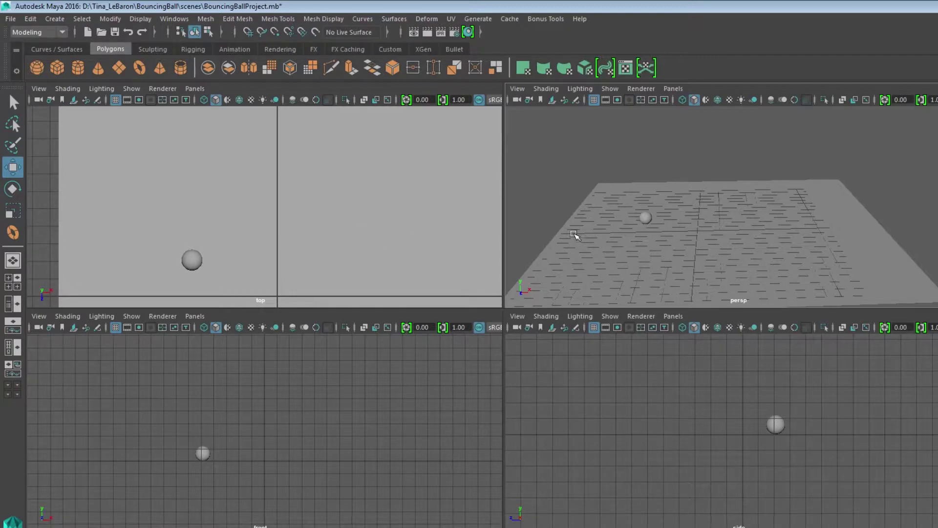
Move the sphere along the X axis in the front view, placing it on the negative X side of the grid centre.
{"action": "left_click", "coordinate": [210, 452]}
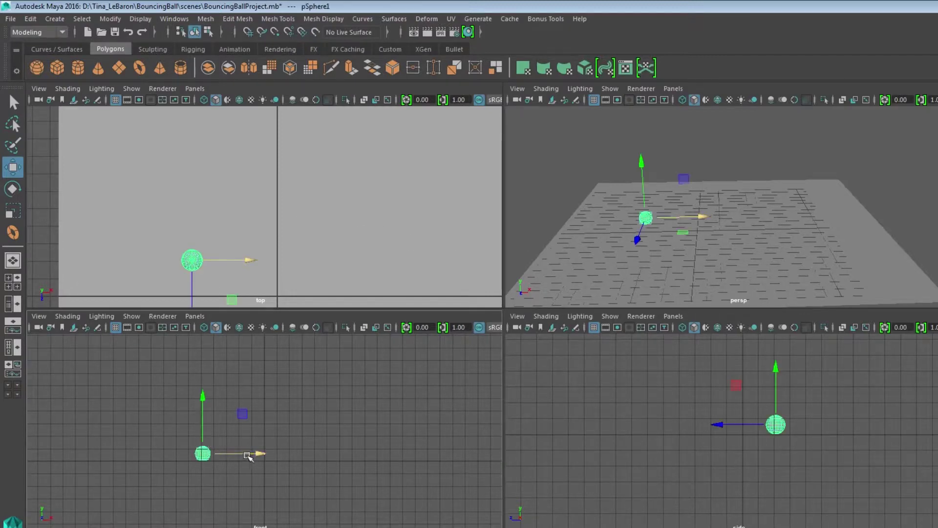
{"action": "left_click_drag", "start_coordinate": [253, 454], "coordinate": [358, 454]}
{"action": "left_click", "coordinate": [204, 453]}
{"action": "left_click_drag", "start_coordinate": [242, 454], "coordinate": [161, 414]}
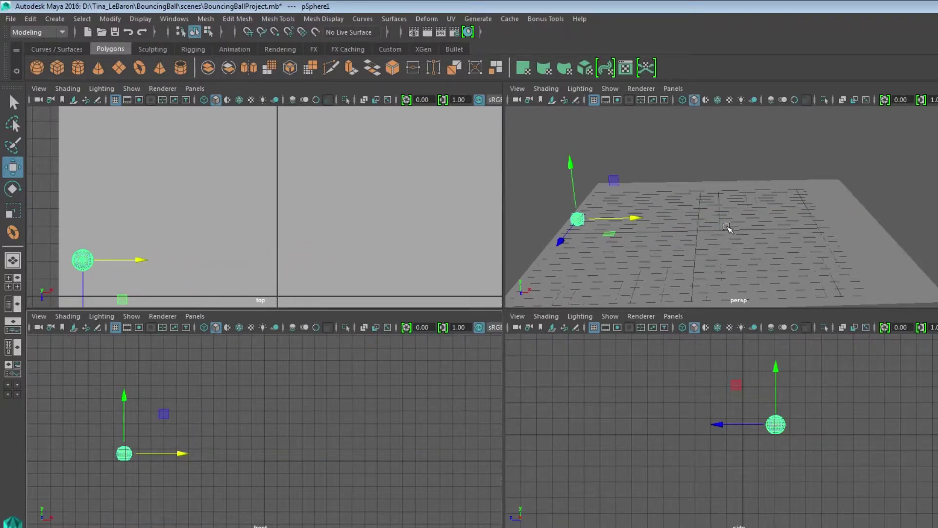
{"action": "left_click_drag", "start_coordinate": [184, 453], "coordinate": [237, 454]}
Scale the ground plane up along the X and Z axes so it extends well beyond the grid.
{"action": "scroll", "coordinate": [611, 254], "scroll_direction": "up", "scroll_amount": 3}
{"action": "scroll", "coordinate": [650, 239], "scroll_direction": "down", "scroll_amount": 3}
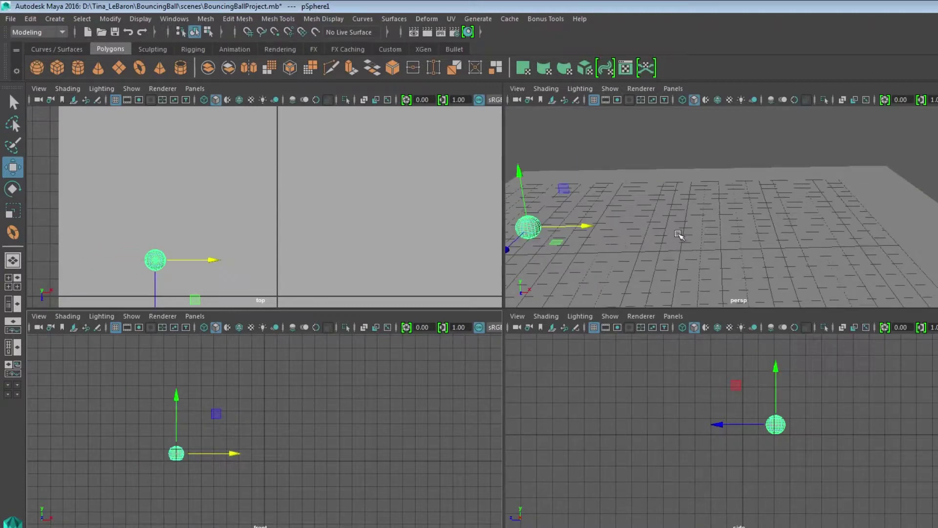
{"action": "left_click_drag", "start_coordinate": [679, 235], "coordinate": [725, 251], "text": "alt"}
{"action": "left_click", "coordinate": [708, 273]}
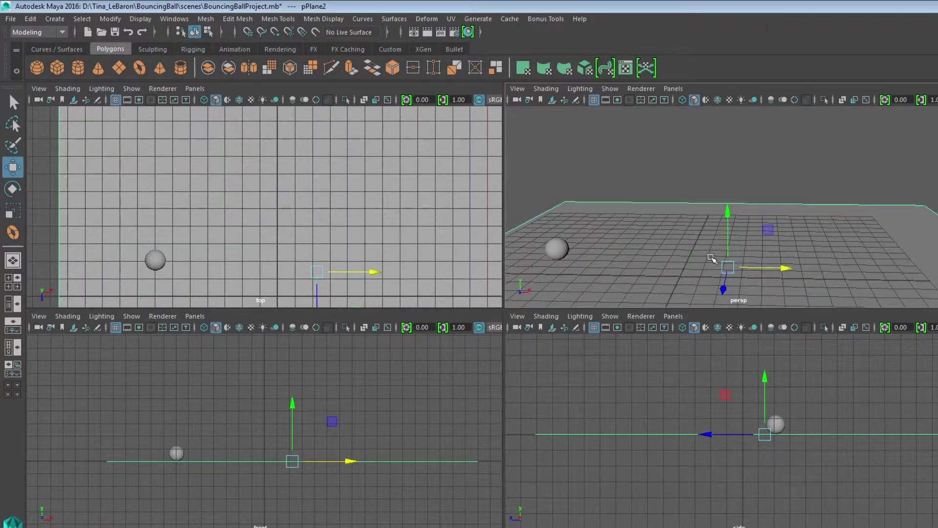
{"action": "left_click", "coordinate": [13, 210]}
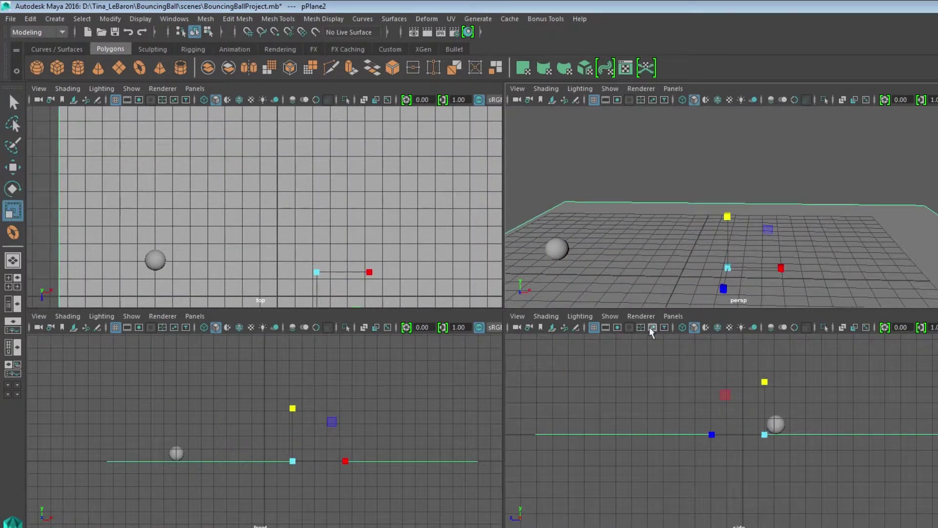
{"action": "left_click_drag", "start_coordinate": [785, 267], "coordinate": [935, 274]}
{"action": "left_click_drag", "start_coordinate": [723, 288], "coordinate": [715, 335]}
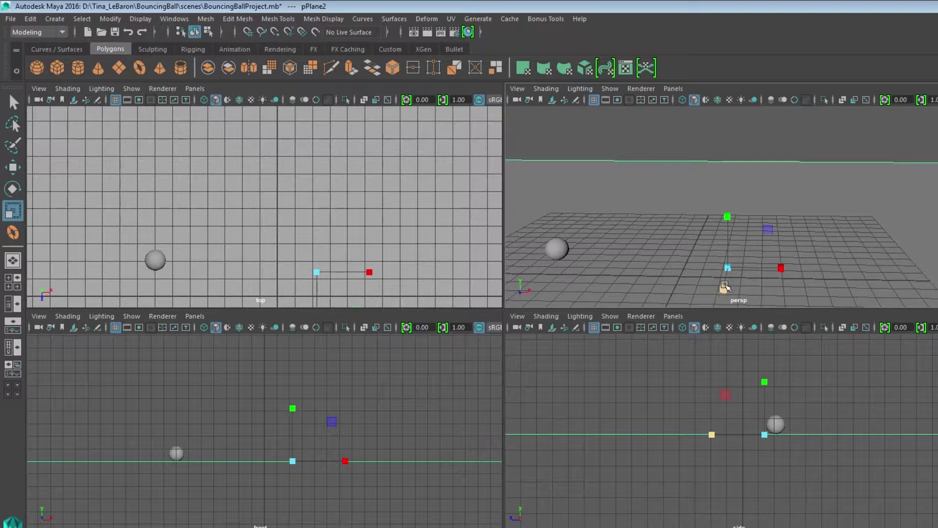
{"action": "left_click_drag", "start_coordinate": [729, 285], "coordinate": [742, 268], "text": "alt"}
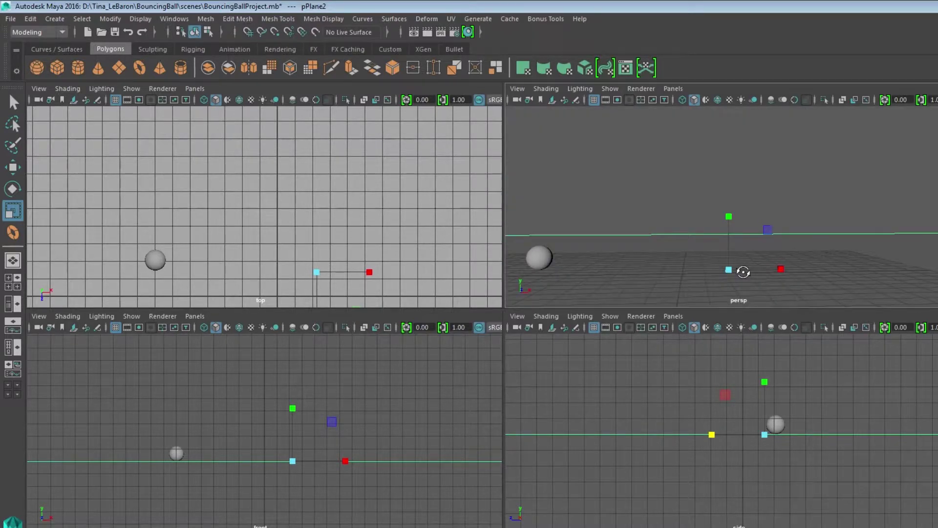
Move the sphere slightly along the Y axis so it sits on the ground plane.
{"action": "middle_click_drag", "start_coordinate": [702, 276], "coordinate": [727, 246], "text": "alt"}
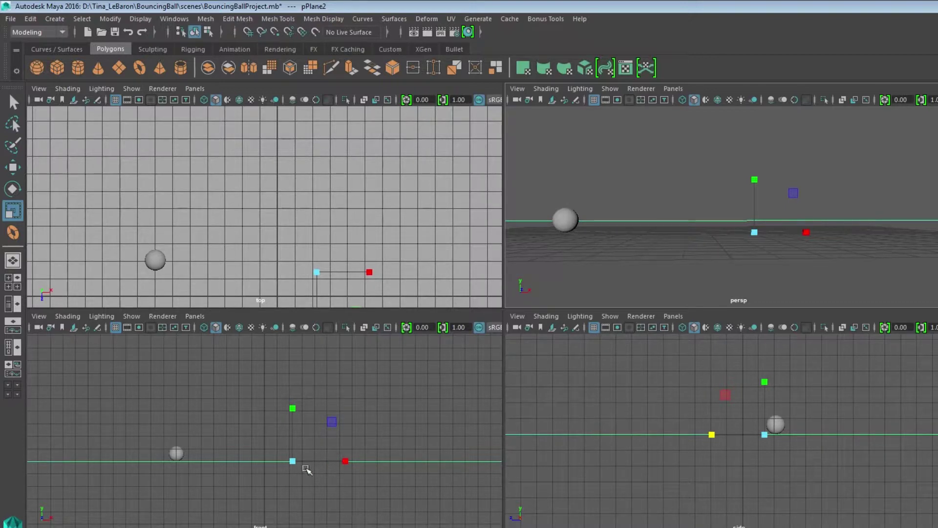
{"action": "left_click", "coordinate": [13, 167]}
{"action": "left_click", "coordinate": [567, 224]}
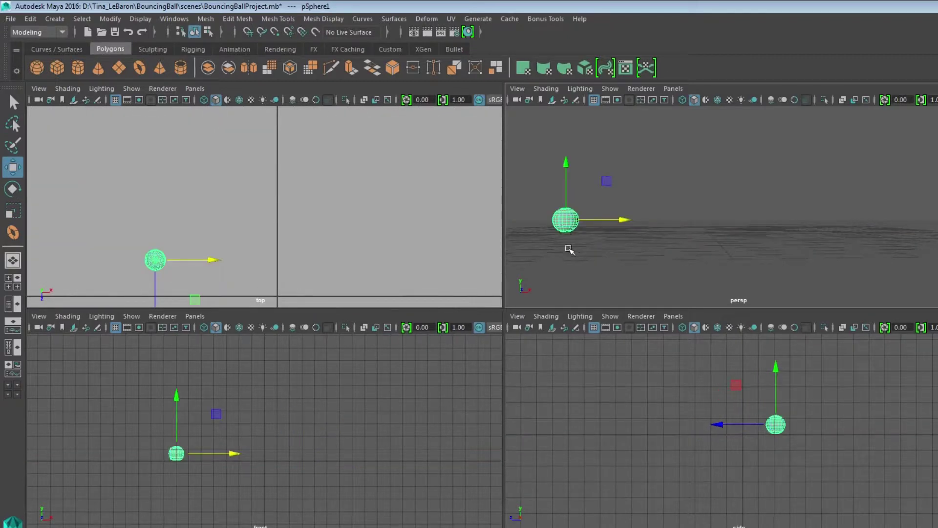
{"action": "left_click", "coordinate": [611, 222]}
{"action": "left_click", "coordinate": [576, 224]}
{"action": "mouse_move", "coordinate": [566, 163]}
{"action": "left_mouse_down"}
{"action": "mouse_move", "coordinate": [566, 105]}
{"action": "mouse_move", "coordinate": [566, 181]}
{"action": "left_mouse_up"}
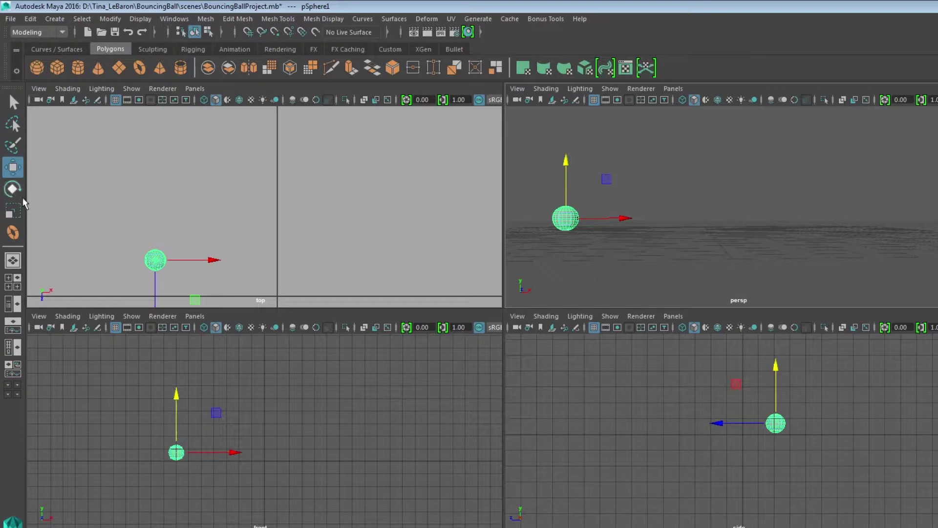
Enable pivot editing in the Move tool settings and lower the sphere's pivot to its base in the front view.
{"action": "double_click", "coordinate": [16, 171]}
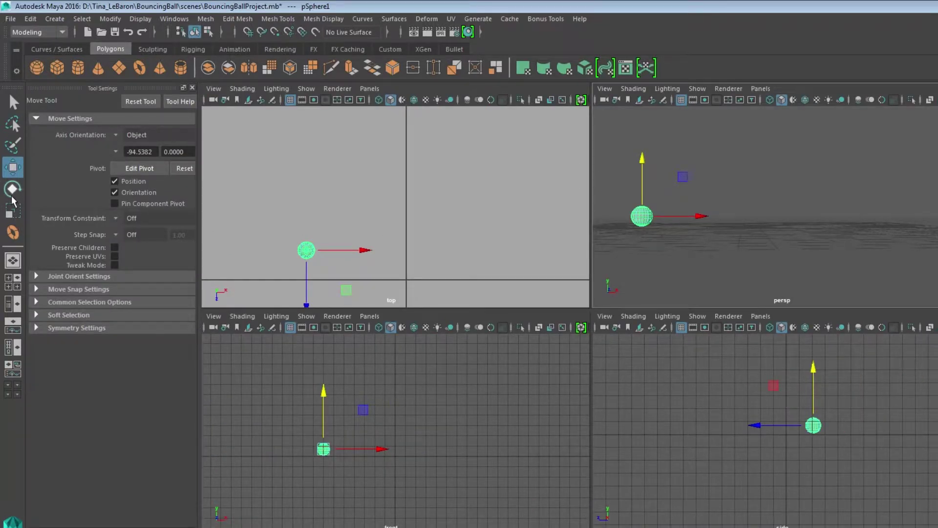
{"action": "left_click", "coordinate": [18, 107]}
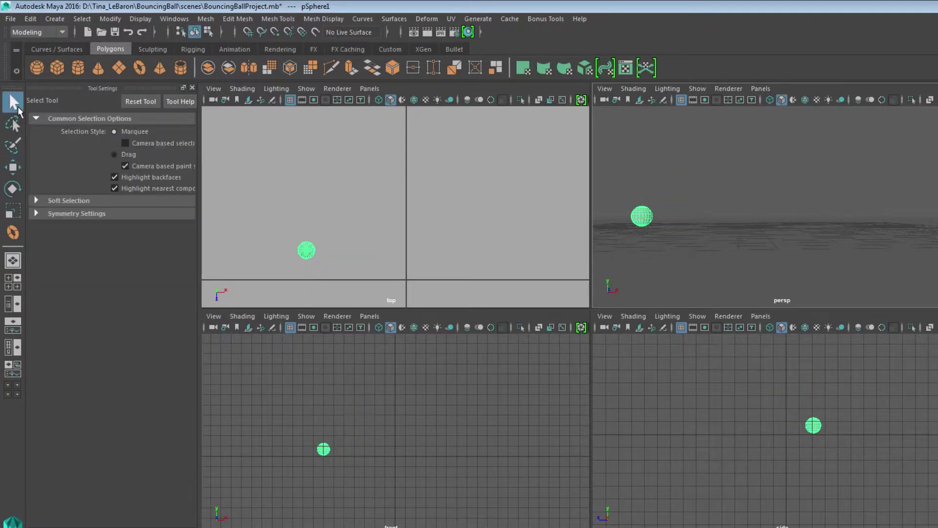
{"action": "left_click", "coordinate": [13, 167]}
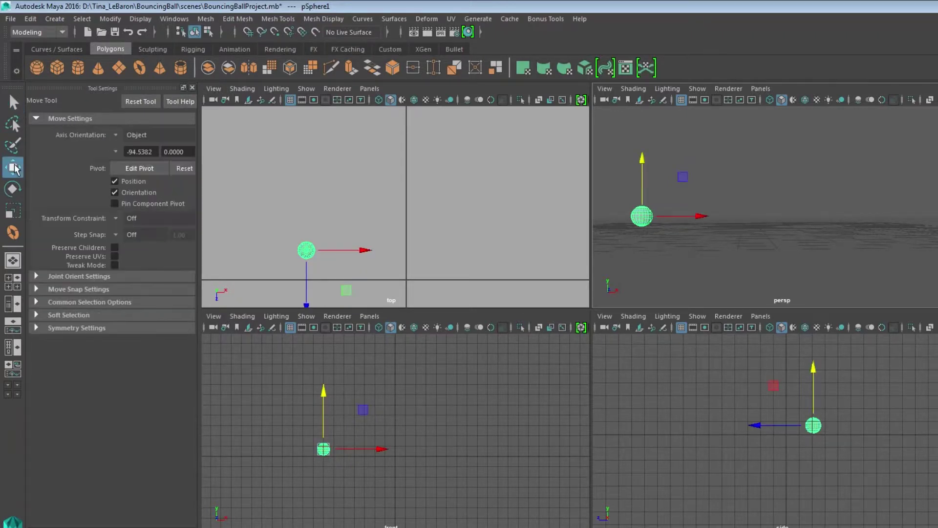
{"action": "left_click", "coordinate": [141, 168]}
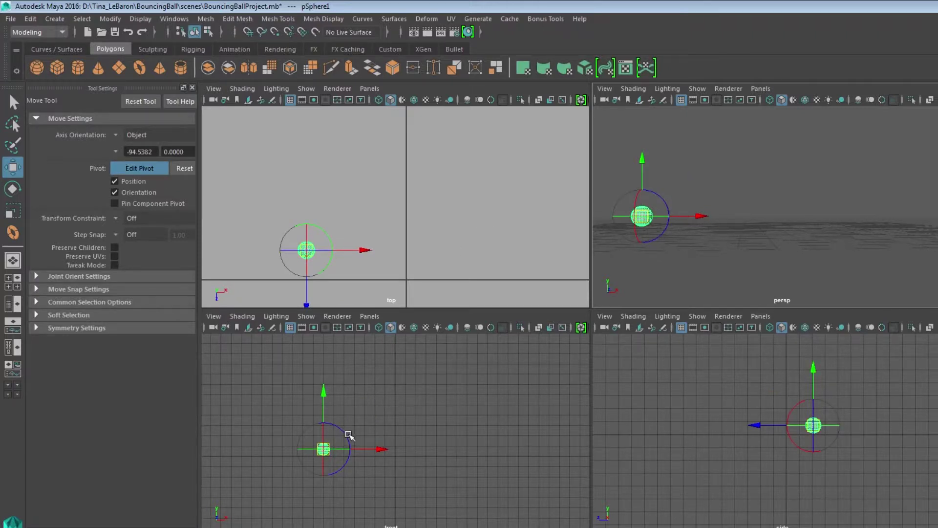
{"action": "scroll", "coordinate": [348, 434], "scroll_direction": "up", "scroll_amount": 4}
{"action": "middle_click_drag", "start_coordinate": [337, 429], "coordinate": [493, 388], "text": "alt"}
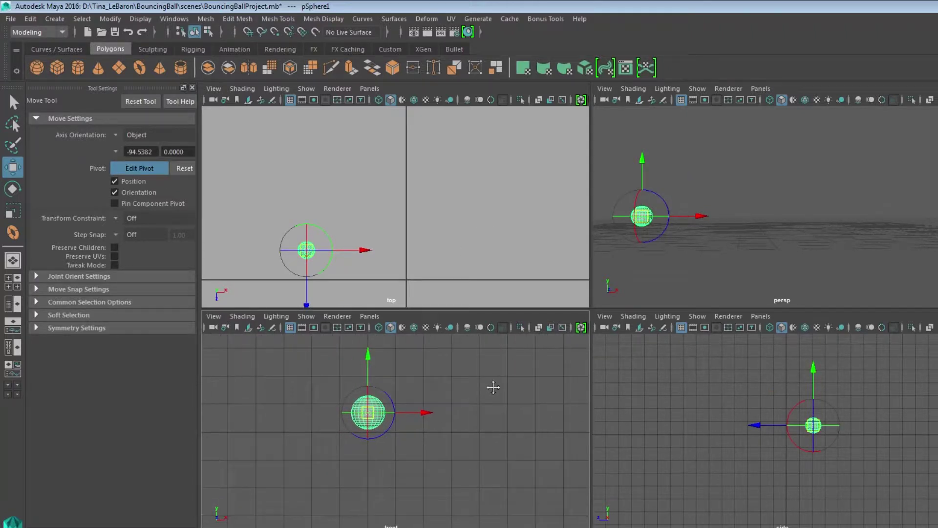
{"action": "scroll", "coordinate": [404, 453], "scroll_direction": "up", "scroll_amount": 3}
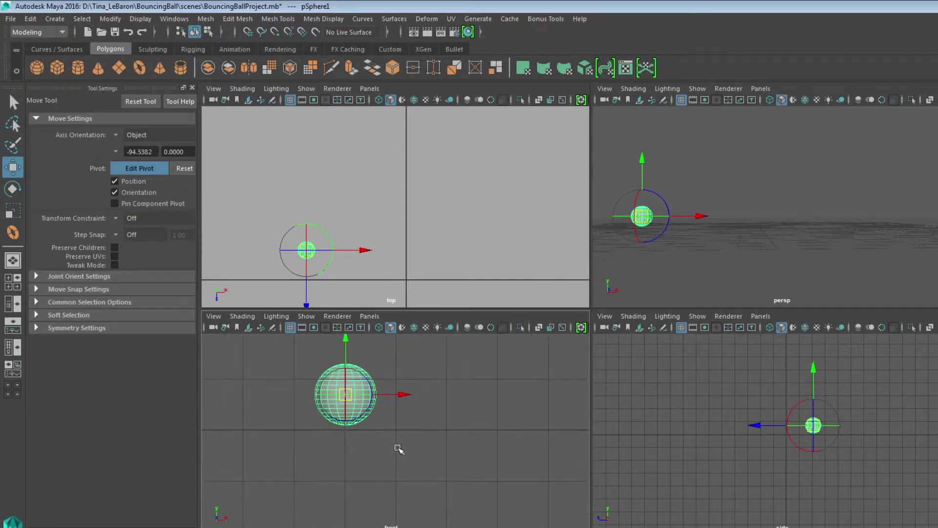
{"action": "middle_click_drag", "start_coordinate": [391, 435], "coordinate": [403, 465], "text": "alt"}
{"action": "left_click_drag", "start_coordinate": [362, 371], "coordinate": [371, 425]}
{"action": "left_click", "coordinate": [428, 406]}
{"action": "left_click", "coordinate": [362, 421]}
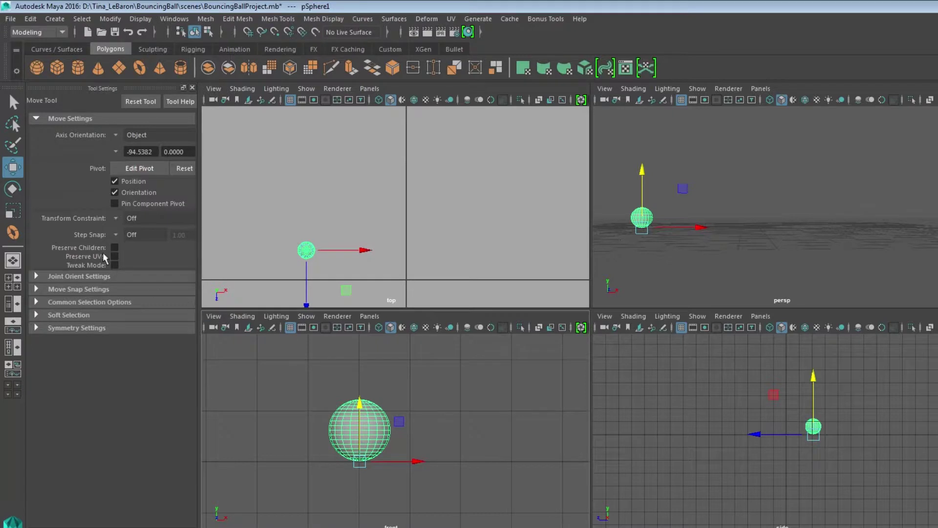
Try stretching the sphere along the Y axis from its base pivot and undo the scaling.
{"action": "left_click", "coordinate": [15, 214]}
{"action": "left_click_drag", "start_coordinate": [359, 409], "coordinate": [357, 376]}
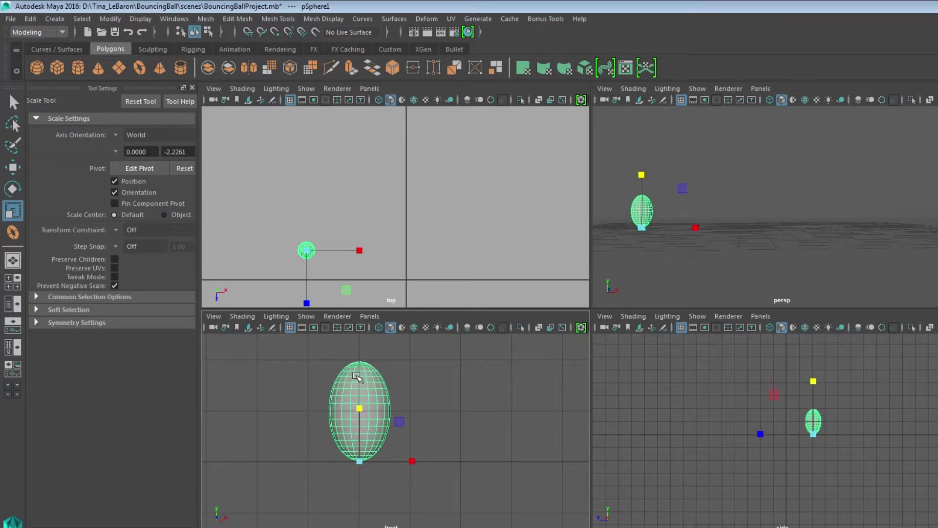
{"action": "key", "text": "ctrl+z"}
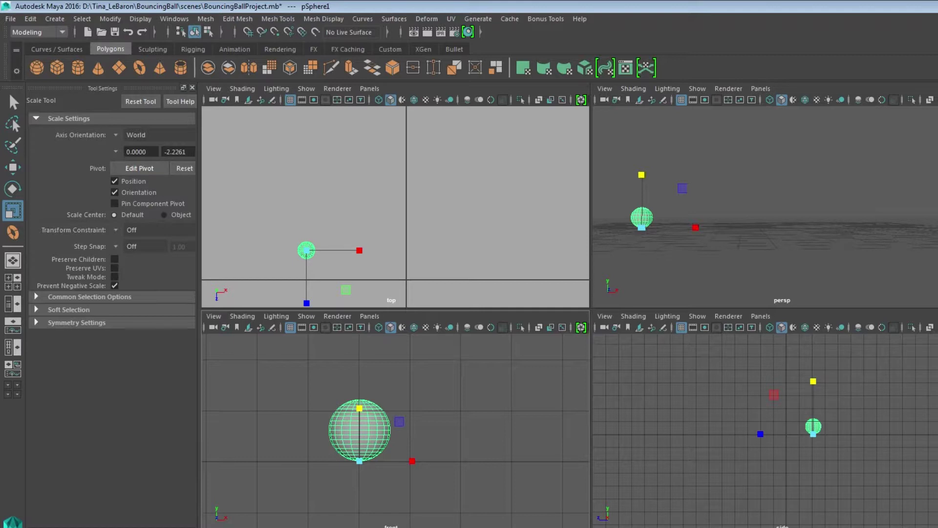
Open the Graph Editor for the sphere and place its window clear of the sphere in the front view.
{"action": "left_click", "coordinate": [13, 171]}
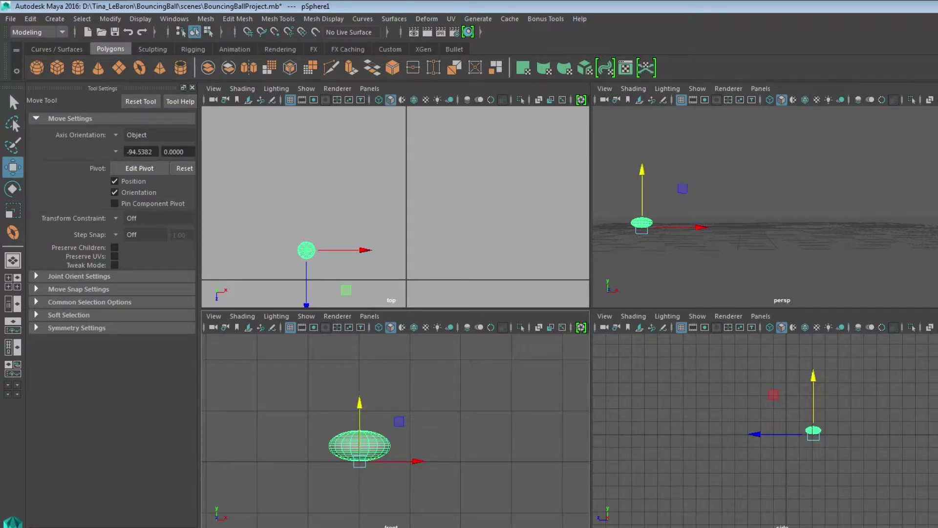
{"action": "scroll", "coordinate": [529, 511], "scroll_direction": "down", "scroll_amount": 3}
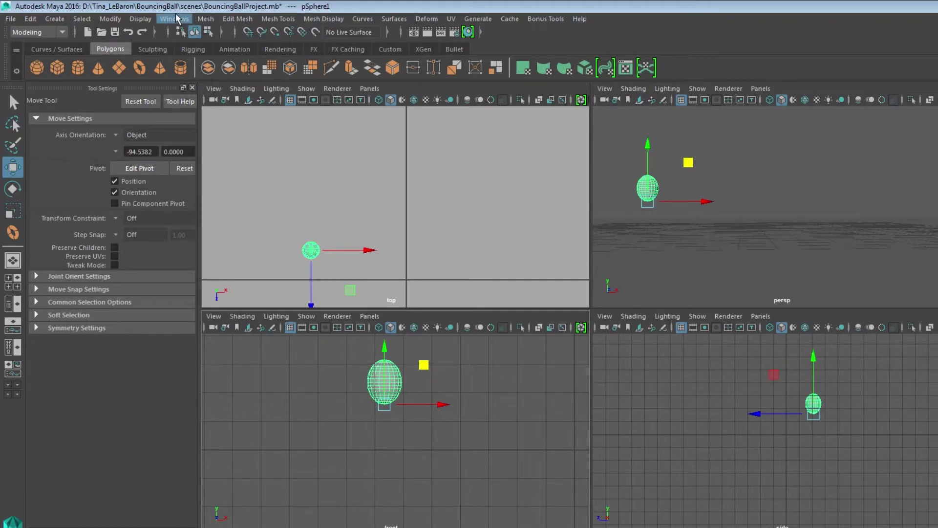
{"action": "left_click", "coordinate": [180, 20]}
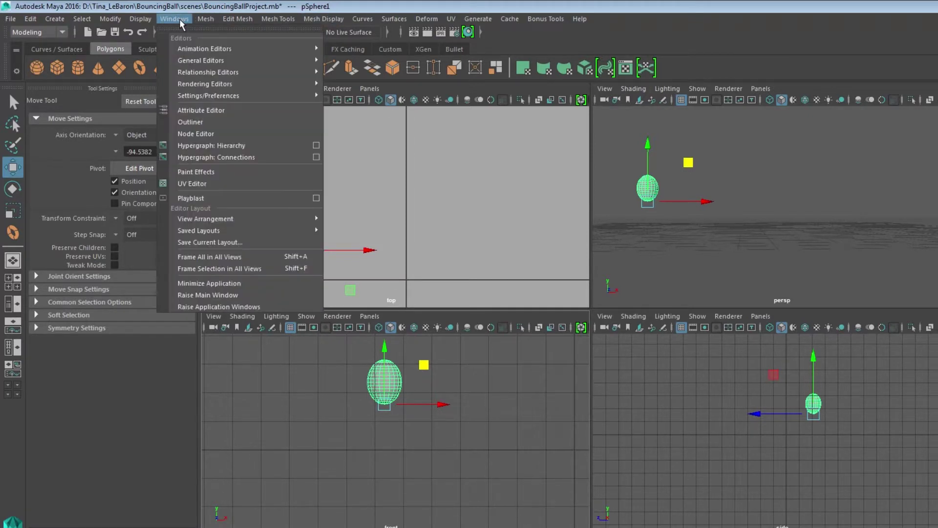
{"action": "mouse_move", "coordinate": [204, 48]}
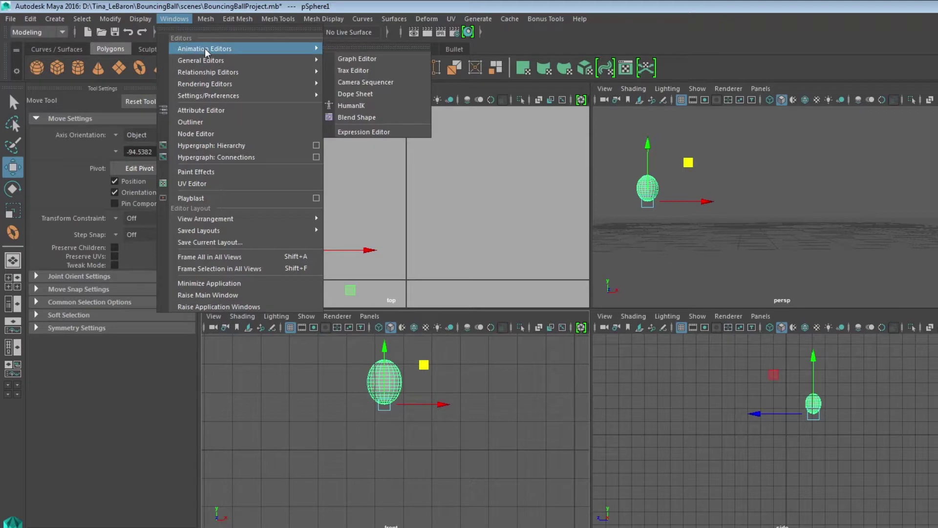
{"action": "left_click", "coordinate": [345, 57]}
{"action": "left_click_drag", "start_coordinate": [519, 9], "coordinate": [684, 92]}
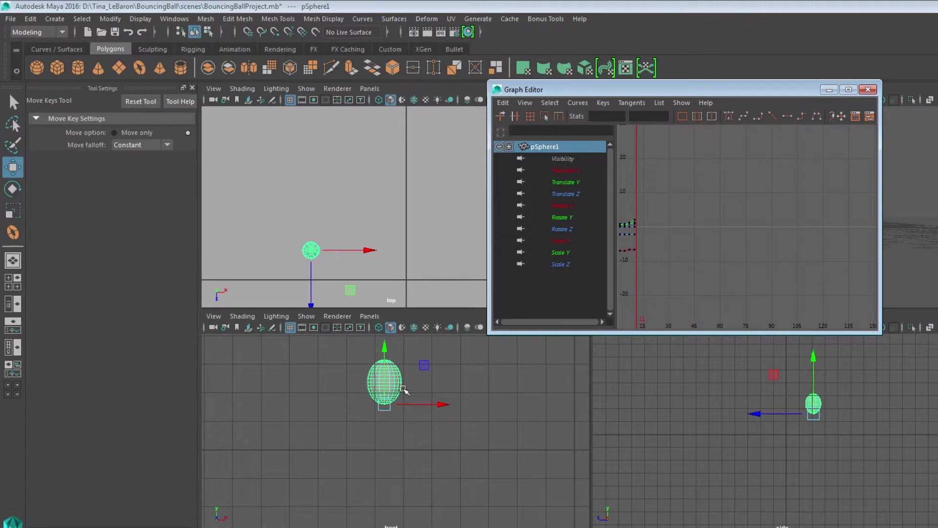
Deselect and reselect the sphere in the front view to check how its channels are listed in the Graph Editor.
{"action": "left_click", "coordinate": [446, 386]}
{"action": "left_click", "coordinate": [384, 383]}
{"action": "left_click", "coordinate": [456, 384]}
{"action": "left_click", "coordinate": [392, 383]}
{"action": "left_click", "coordinate": [478, 380]}
{"action": "left_click", "coordinate": [394, 381]}
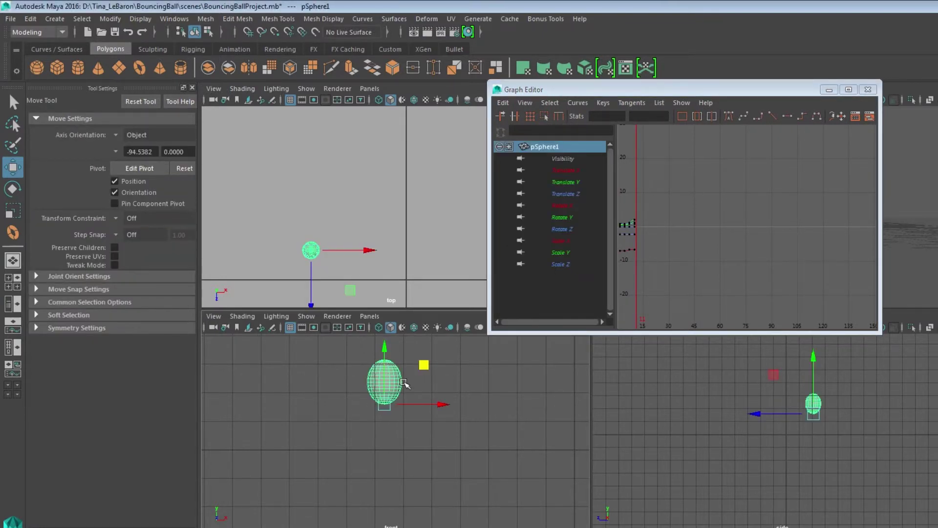
Isolate the sphere's Translate Y curve and move its frame 7 key to frame 8 at a value of about 1.987.
{"action": "left_click", "coordinate": [564, 183]}
{"action": "scroll", "coordinate": [646, 236], "scroll_direction": "down", "scroll_amount": 3}
{"action": "middle_click_drag", "start_coordinate": [757, 149], "coordinate": [831, 182], "text": "alt"}
{"action": "scroll", "coordinate": [763, 260], "scroll_direction": "up", "scroll_amount": 5}
{"action": "middle_click_drag", "start_coordinate": [761, 268], "coordinate": [739, 110], "text": "alt"}
{"action": "scroll", "coordinate": [733, 263], "scroll_direction": "up", "scroll_amount": 5}
{"action": "middle_click_drag", "start_coordinate": [728, 262], "coordinate": [851, 160], "text": "alt"}
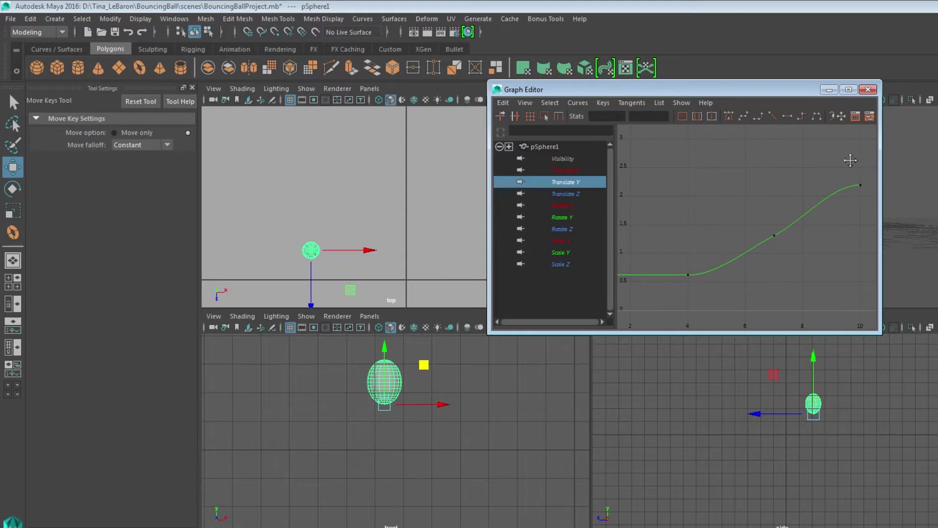
{"action": "left_click_drag", "start_coordinate": [768, 224], "coordinate": [783, 251]}
{"action": "left_click_drag", "start_coordinate": [772, 237], "coordinate": [761, 199]}
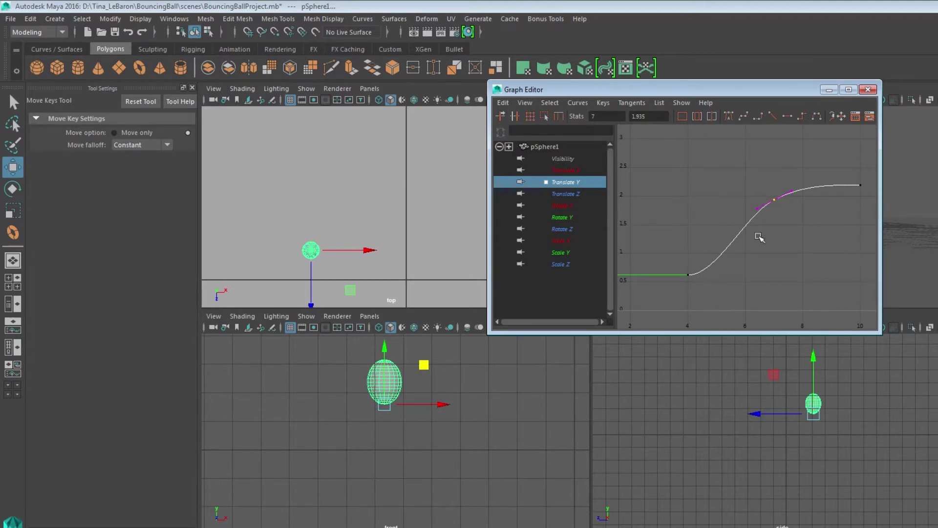
{"action": "left_click_drag", "start_coordinate": [774, 200], "coordinate": [807, 195]}
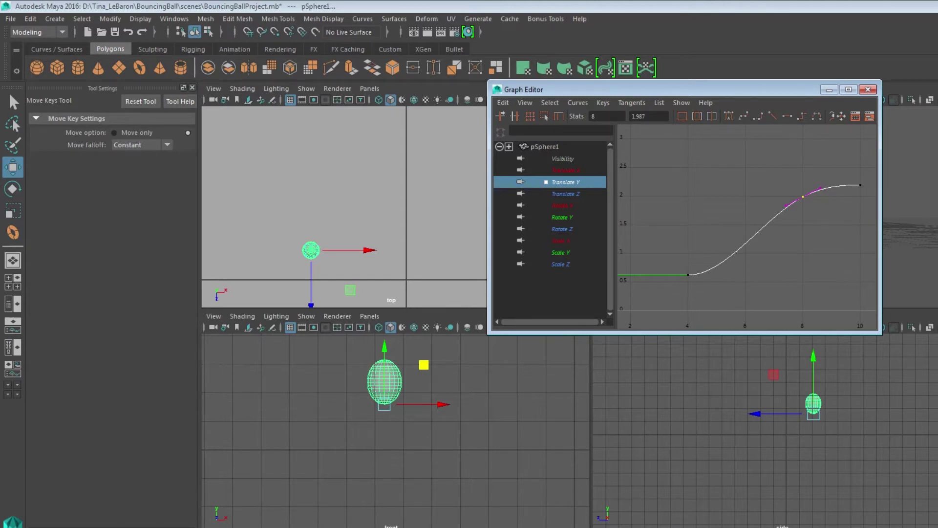
Play back the sphere's animation in the front view to review the edited motion, and minimize the Graph Editor.
{"action": "key", "text": "alt+v"}
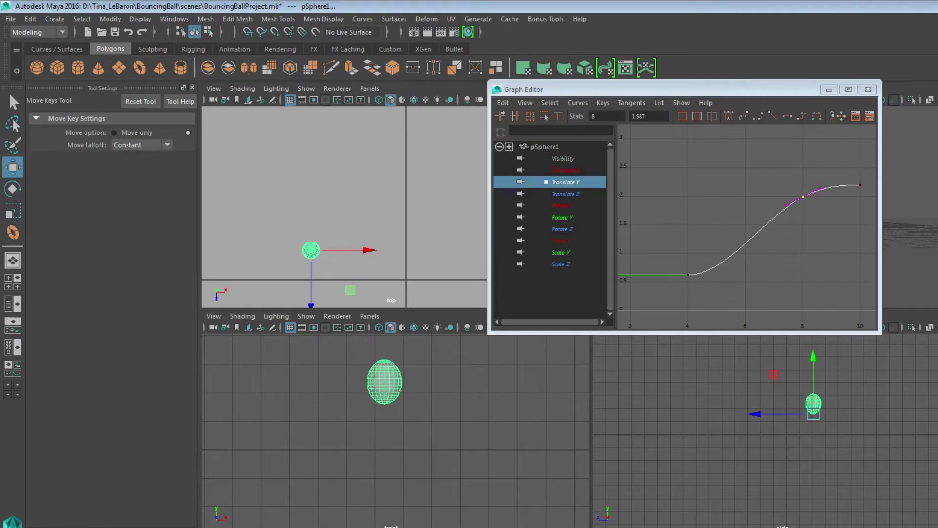
{"action": "key", "text": "alt+v"}
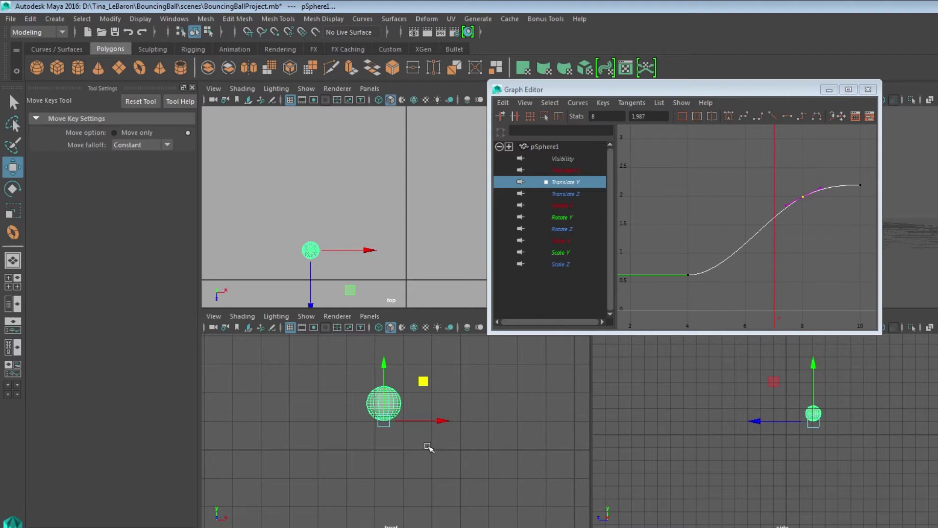
{"action": "left_click_drag", "start_coordinate": [736, 93], "coordinate": [609, 87]}
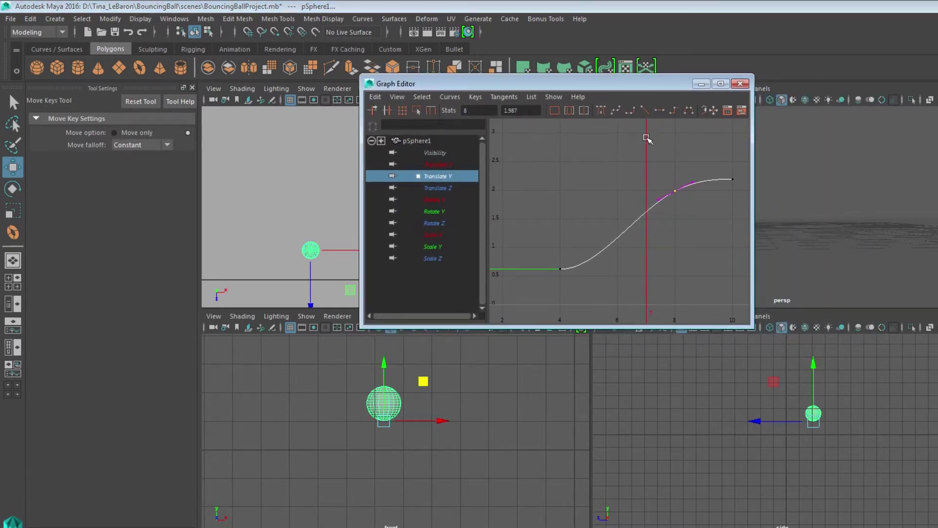
{"action": "left_click", "coordinate": [707, 84]}
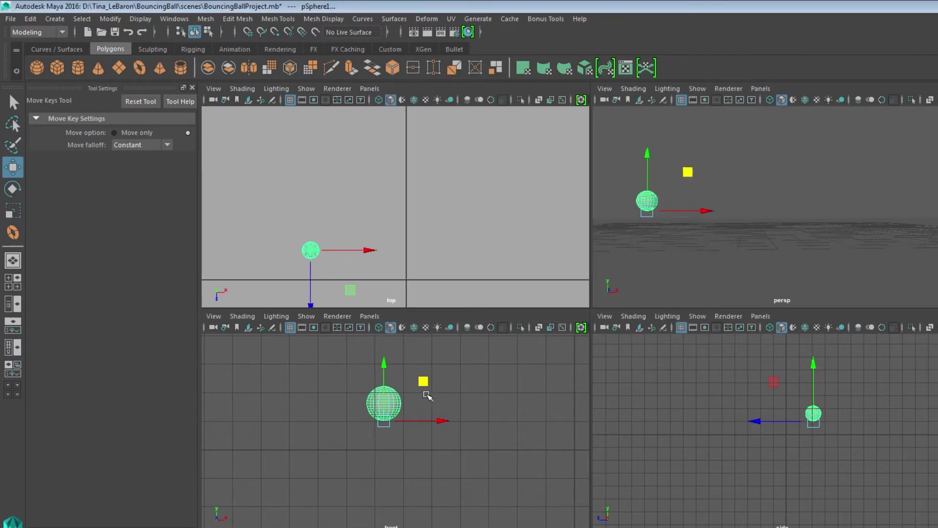
{"action": "key", "text": "alt+v"}
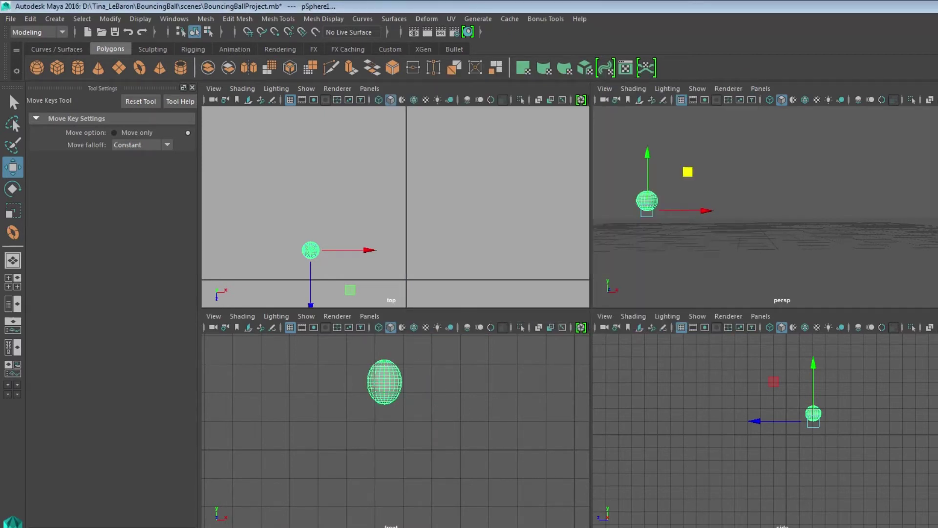
{"action": "key", "text": "alt+v"}
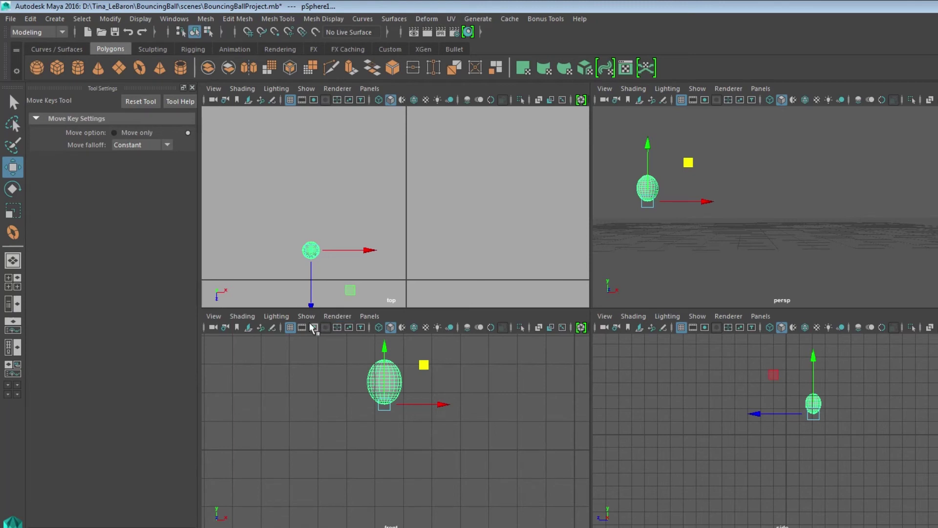
Draw a small Grease Pencil cross at the top of the stretched sphere in the front view and reselect the sphere.
{"action": "left_click", "coordinate": [270, 327]}
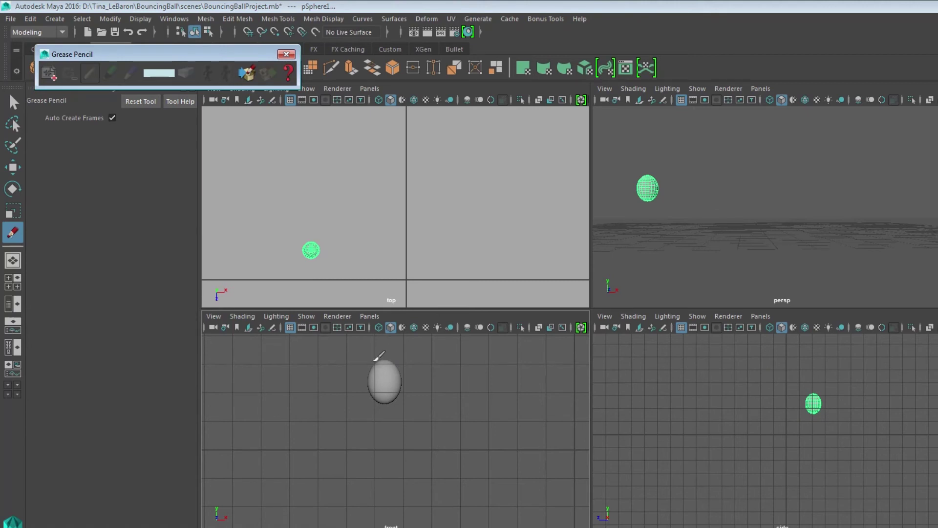
{"action": "left_click_drag", "start_coordinate": [372, 360], "coordinate": [410, 357]}
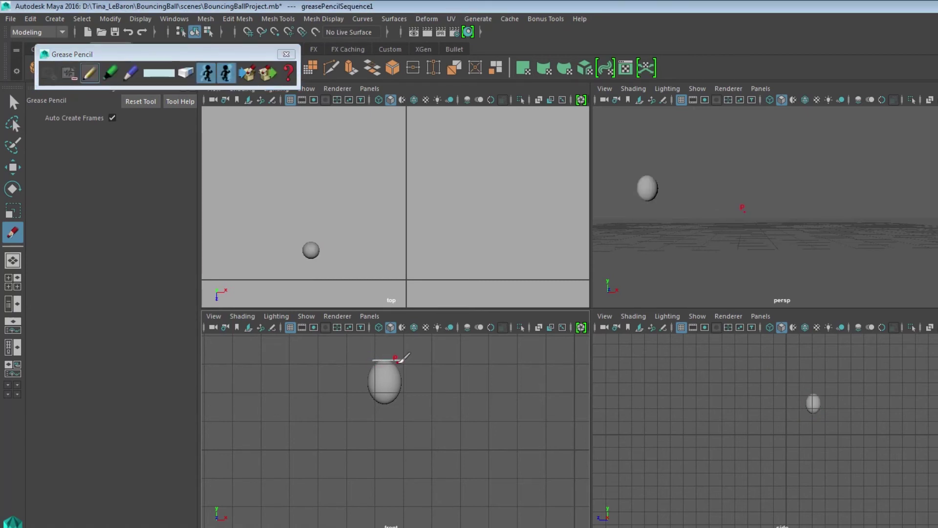
{"action": "left_click_drag", "start_coordinate": [384, 349], "coordinate": [385, 362]}
{"action": "left_click", "coordinate": [14, 102]}
{"action": "left_click", "coordinate": [286, 54]}
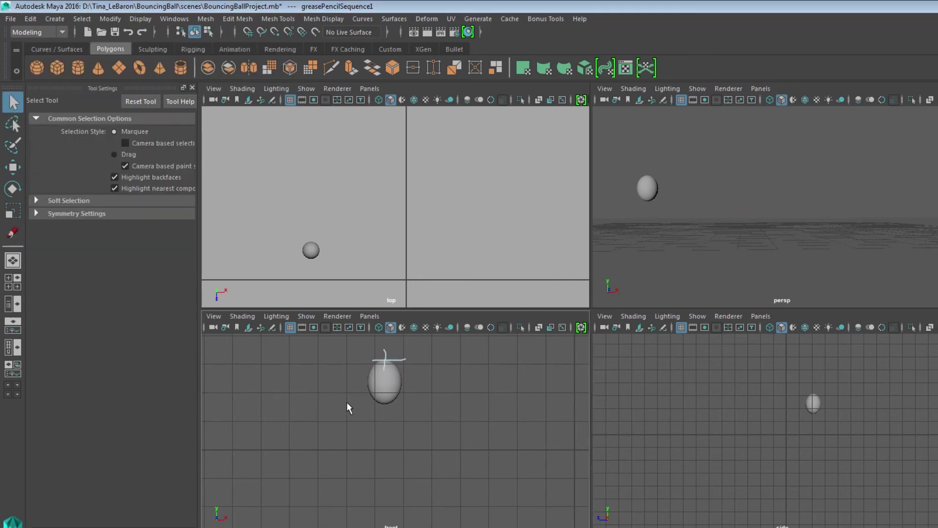
{"action": "left_click", "coordinate": [396, 383]}
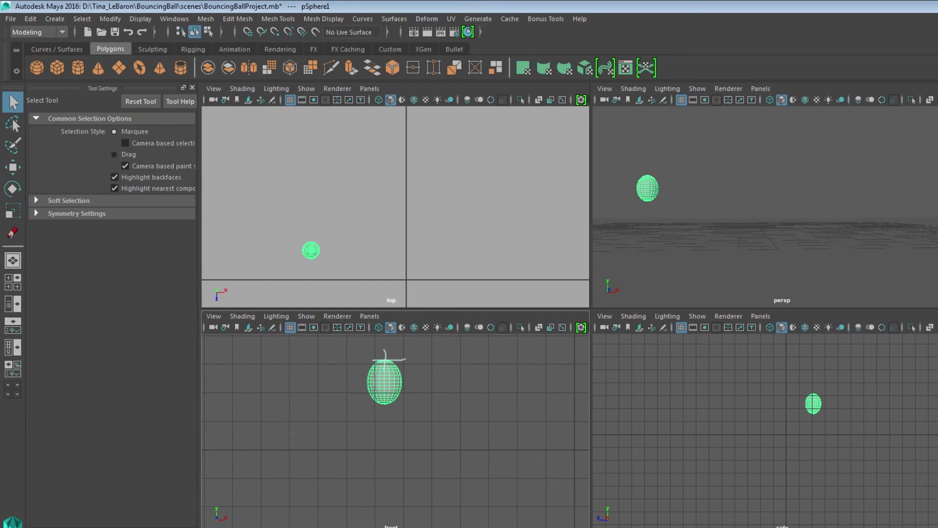